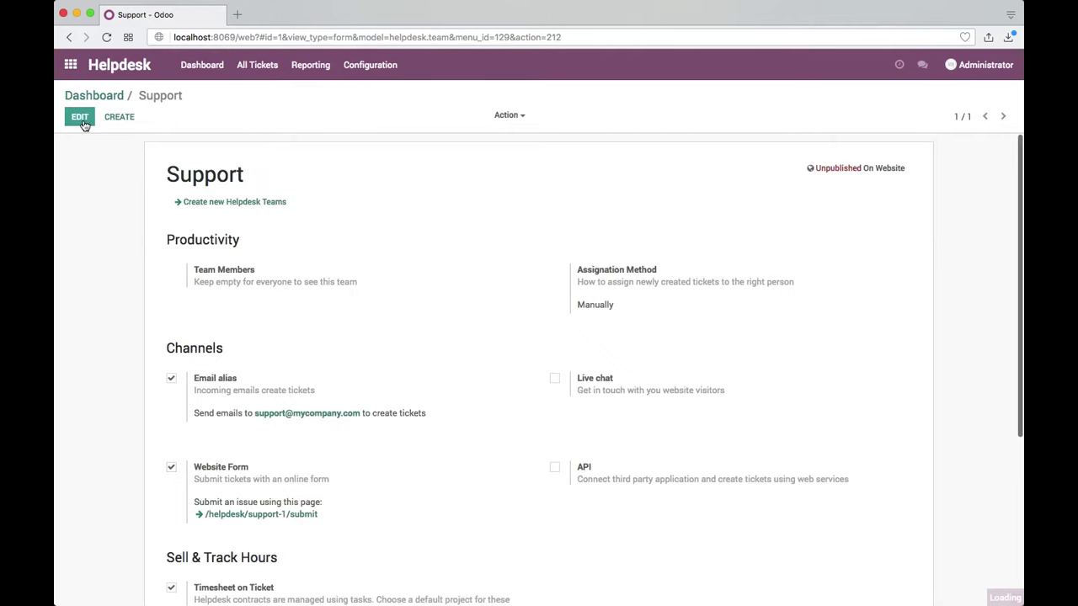
# Step: Scroll down to the Support team's ticket submission link and bring up its options
pyautogui.scroll(-3, 309, 446)
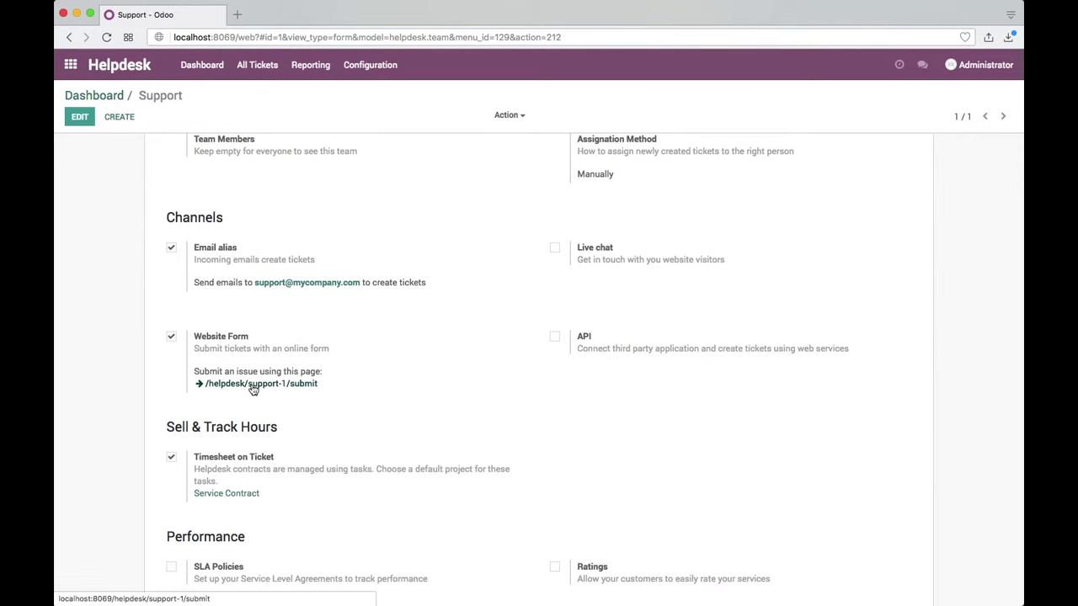
pyautogui.rightClick(294, 384)
# Step: Open /helpdesk/support-1/submit in a new tab and go from it to the Odoo home menu
pyautogui.click(332, 390)
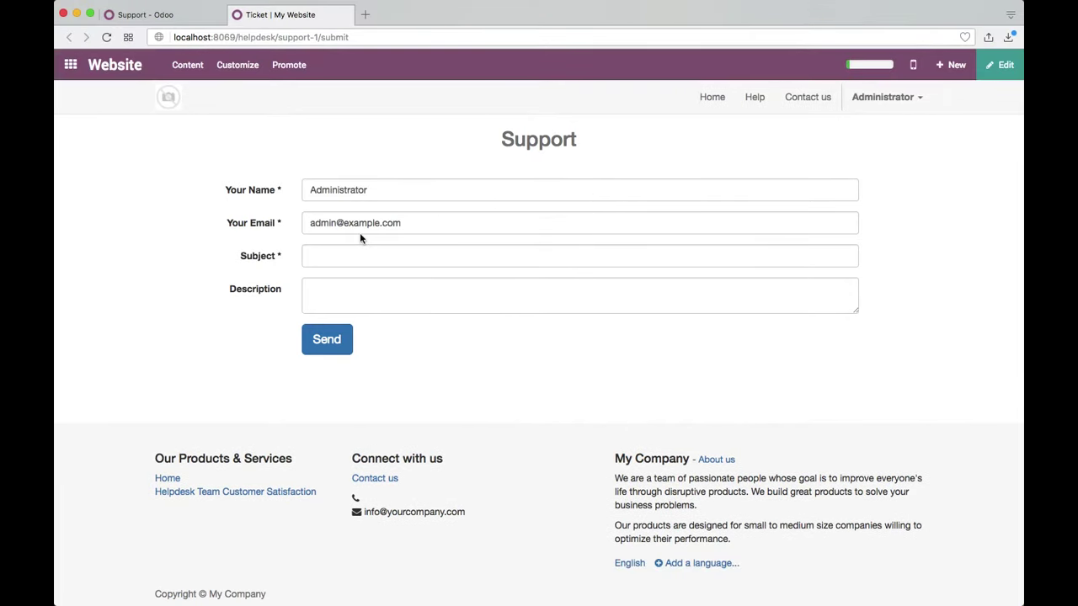
pyautogui.click(166, 106)
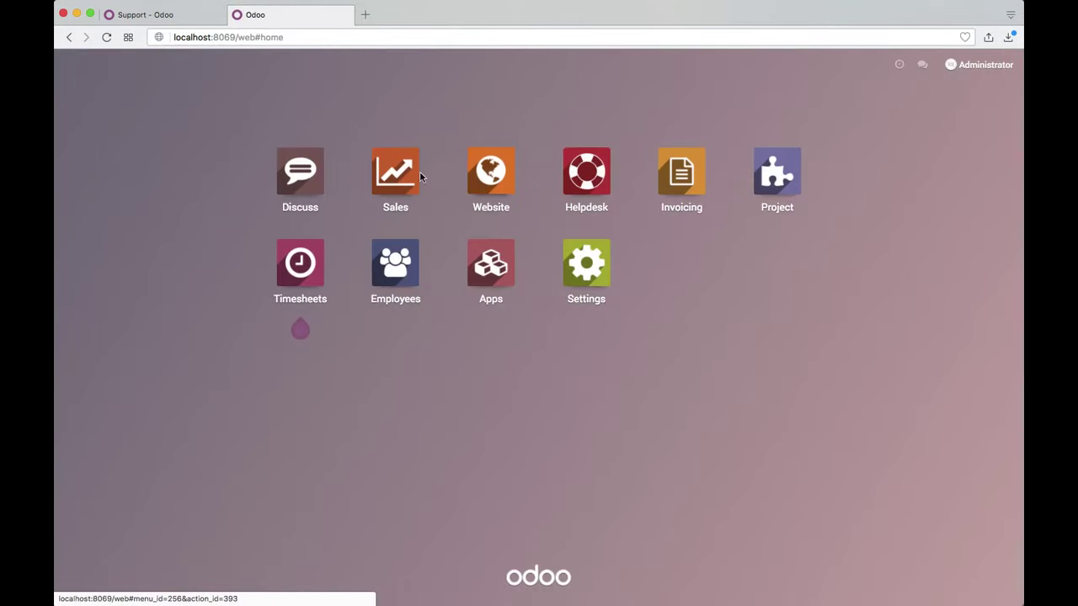
# Step: Create a new Sales product named Service, of type Service, with sales price 200
pyautogui.click(394, 177)
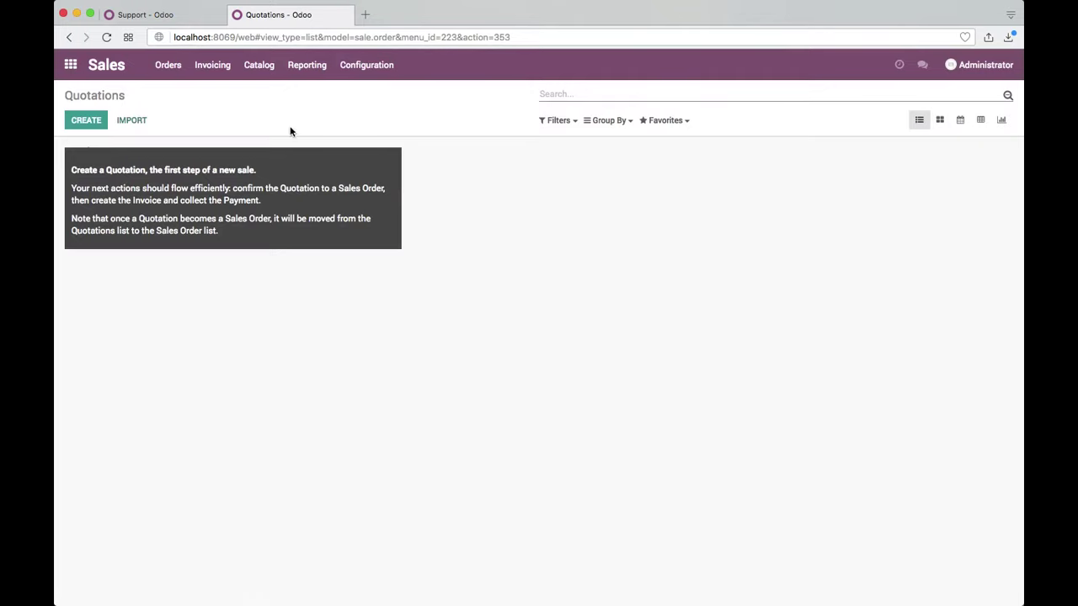
pyautogui.click(249, 76)
pyautogui.click(252, 91)
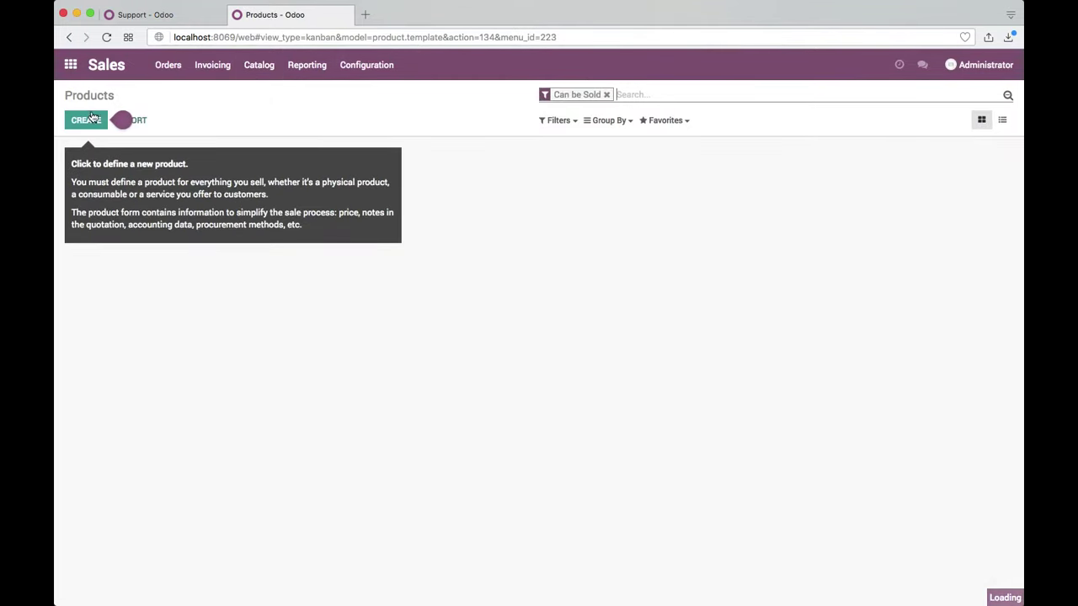
pyautogui.click(90, 123)
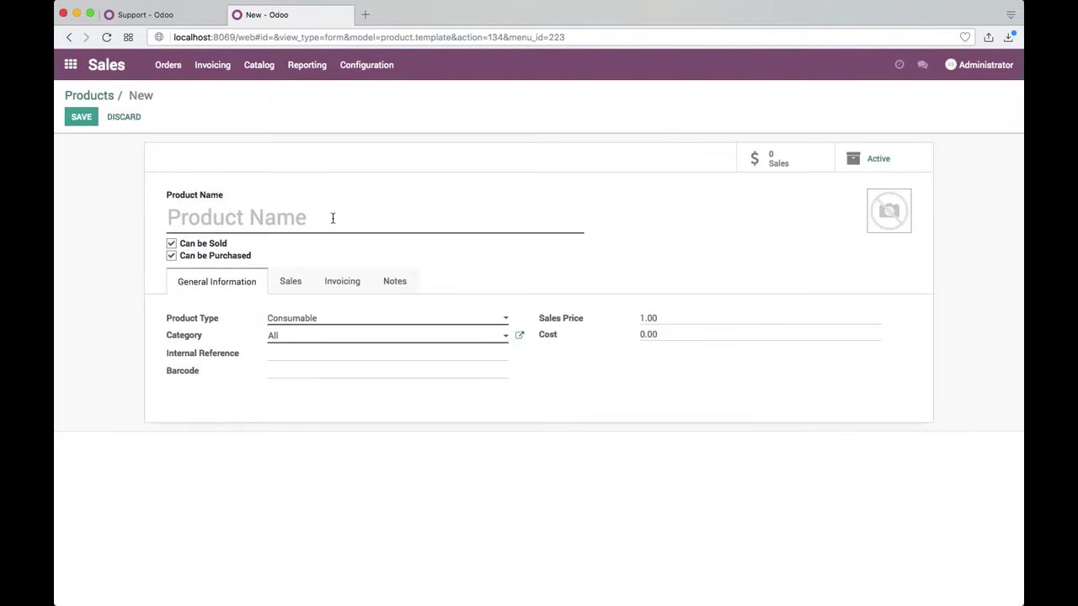
pyautogui.write('Service')
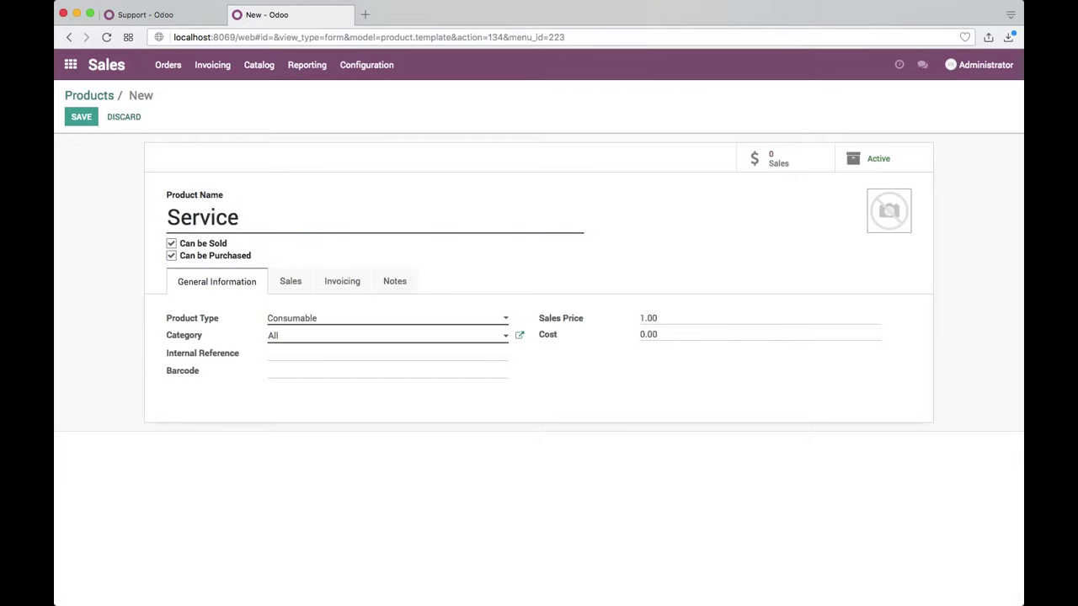
pyautogui.click(348, 318)
pyautogui.click(345, 331)
pyautogui.click(586, 318)
pyautogui.write('200')
# Step: Make Service sales create a task in the existing Service Contract project, and save
pyautogui.click(302, 281)
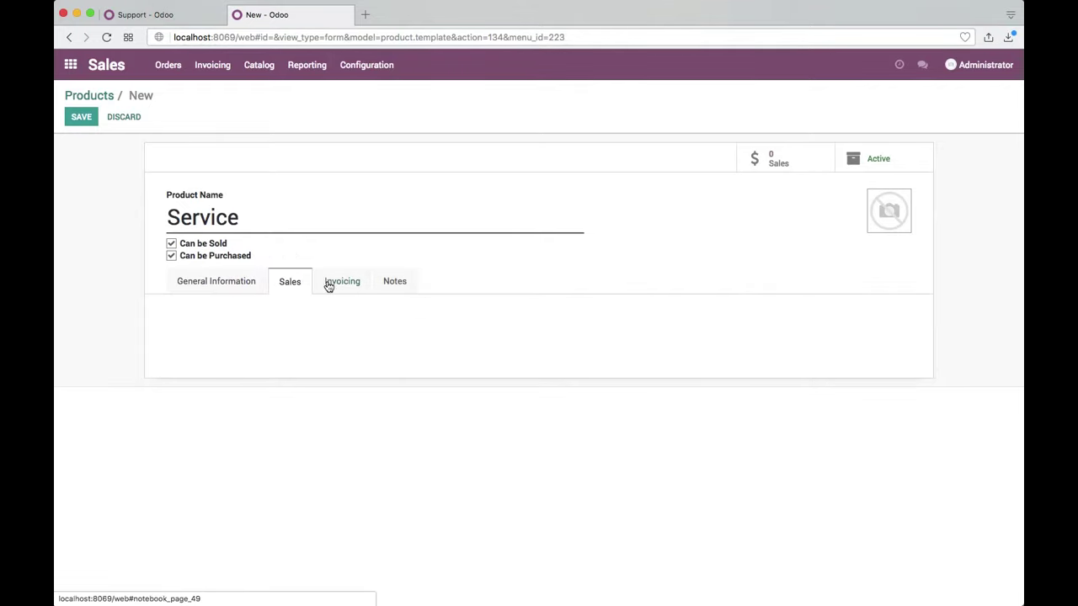
pyautogui.click(332, 285)
pyautogui.scroll(-2, 341, 436)
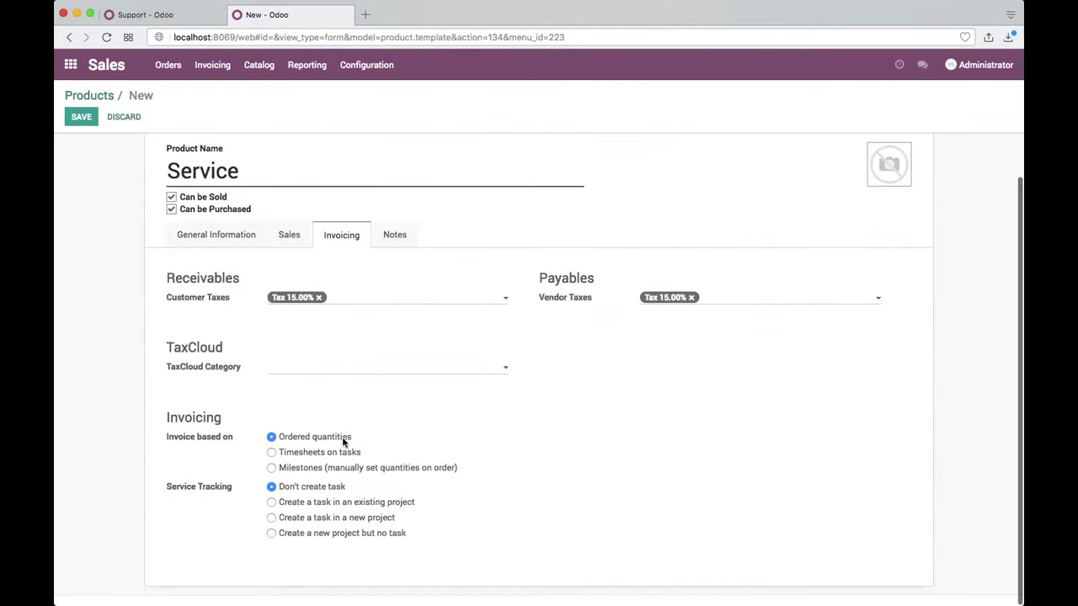
pyautogui.click(346, 501)
pyautogui.scroll(-1, 345, 501)
pyautogui.click(348, 541)
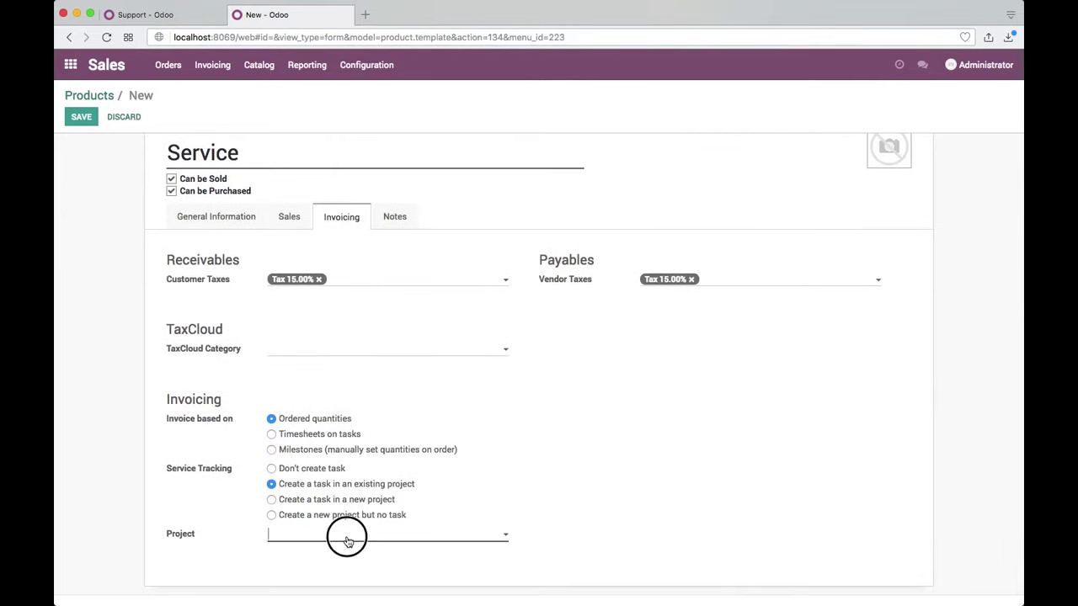
pyautogui.click(342, 555)
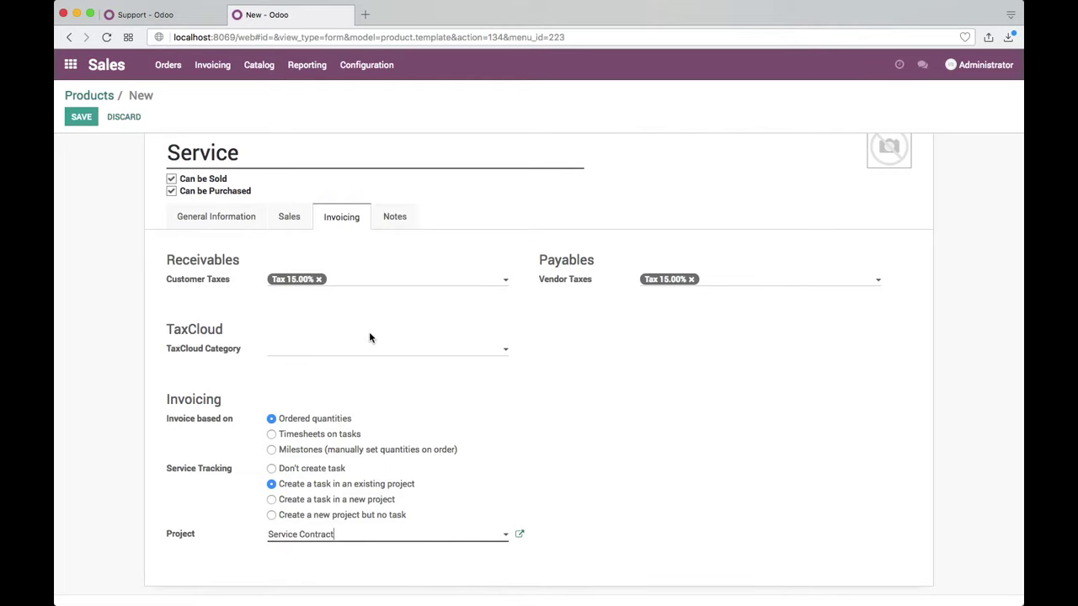
pyautogui.click(76, 120)
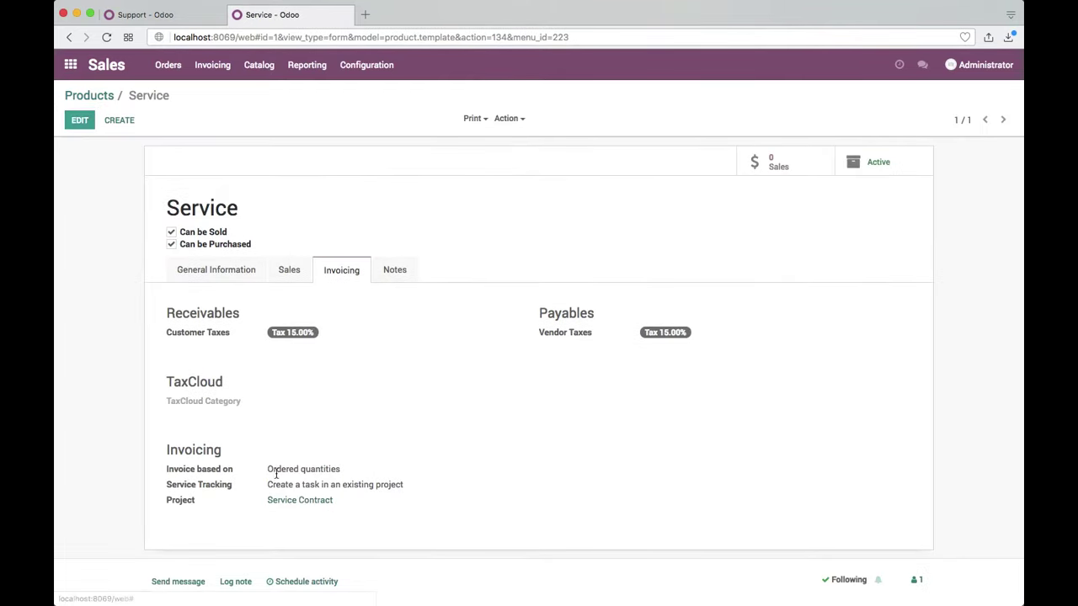
pyautogui.click(91, 95)
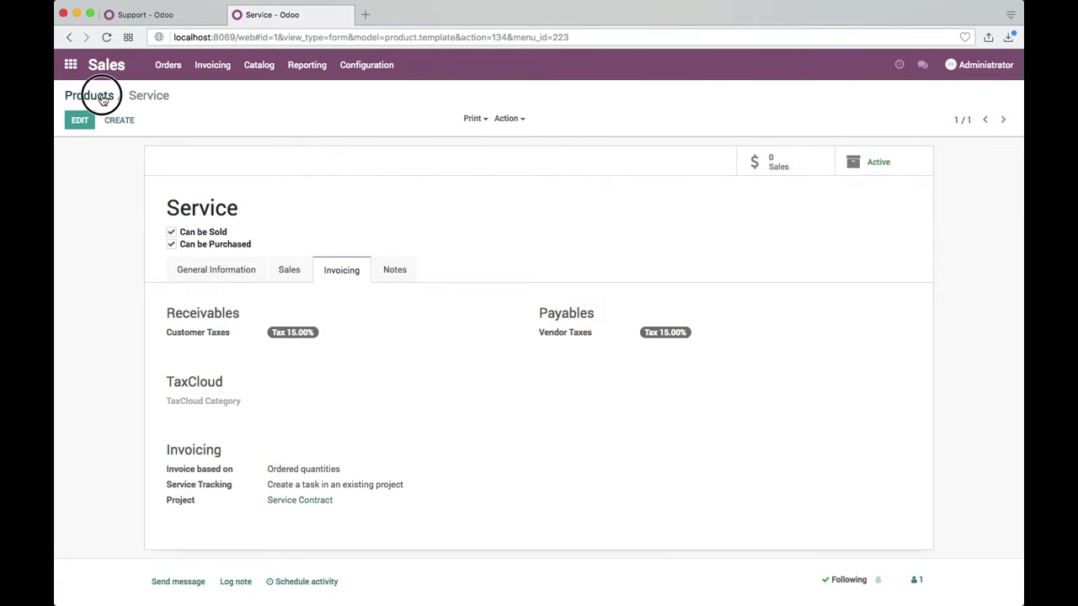
pyautogui.click(167, 65)
# Step: Start a new quotation for a newly created customer named Customer, adding their e-mail
pyautogui.click(168, 94)
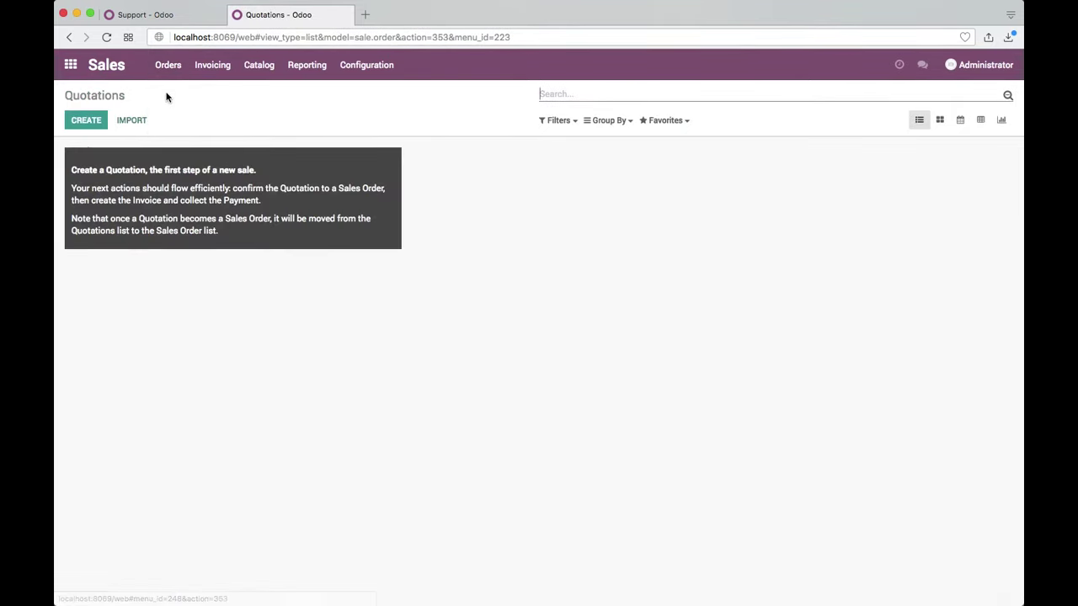
pyautogui.click(88, 121)
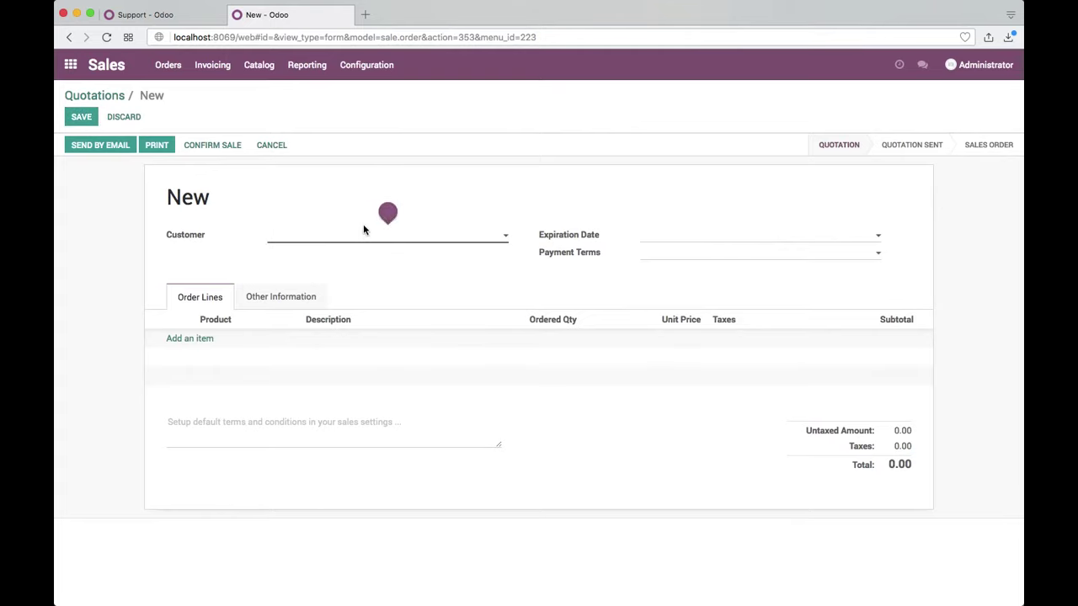
pyautogui.click(363, 236)
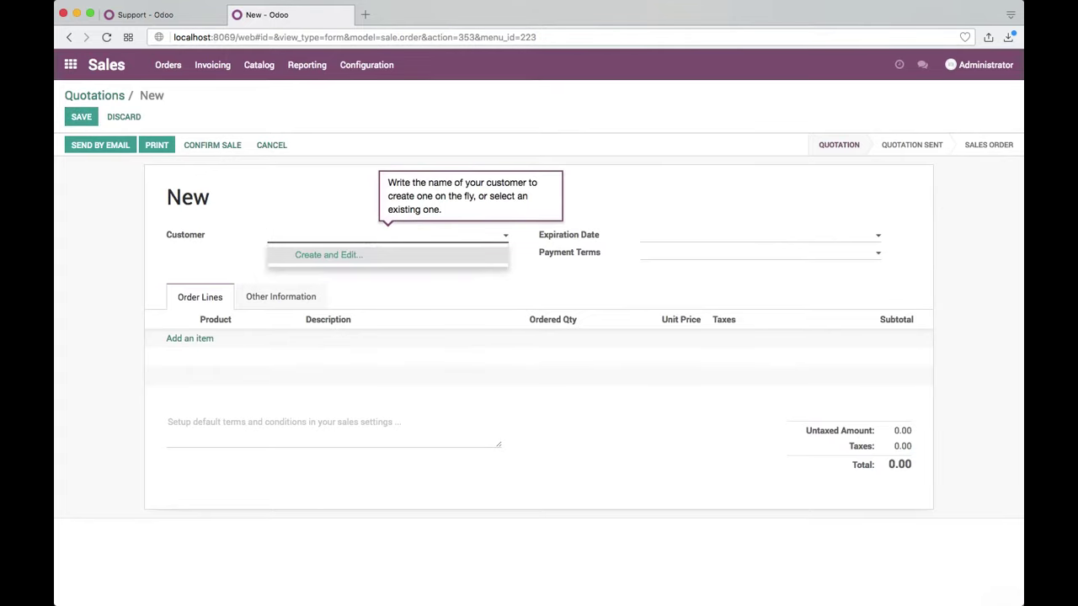
pyautogui.write('Customer')
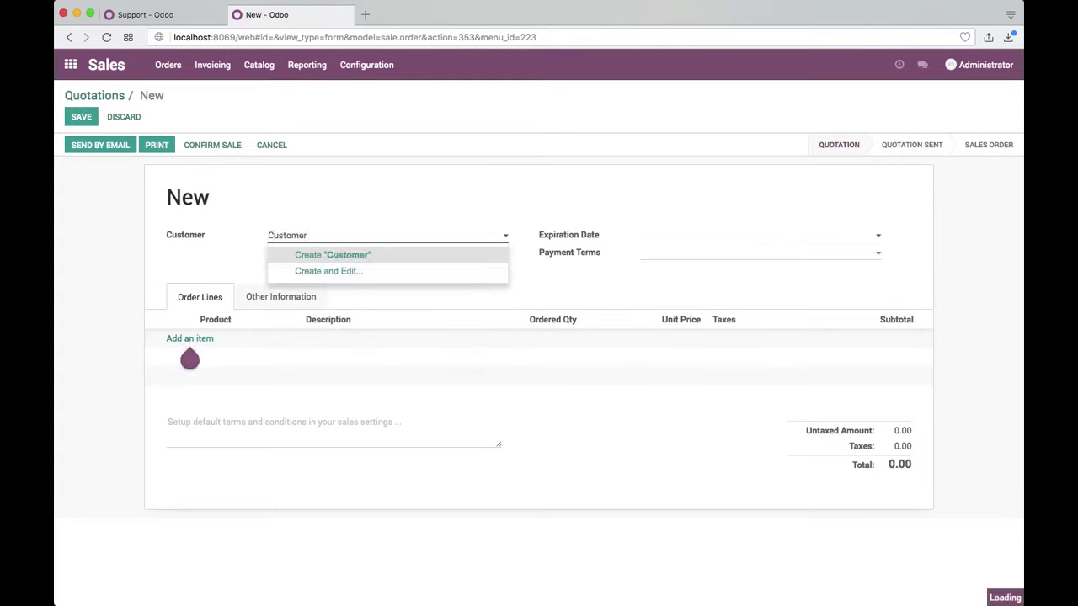
pyautogui.press('Return')
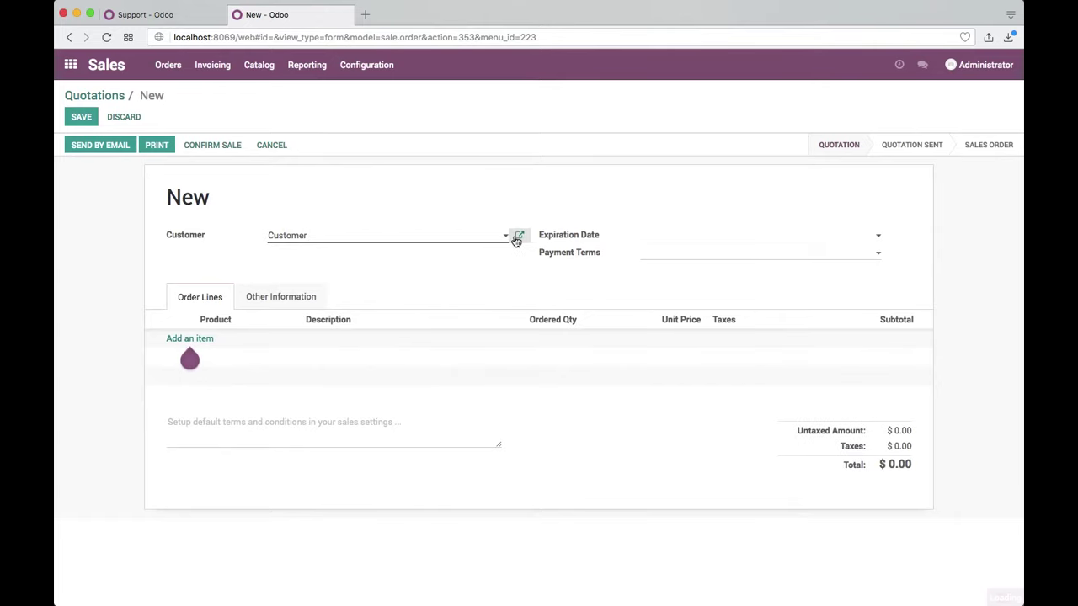
pyautogui.click(517, 238)
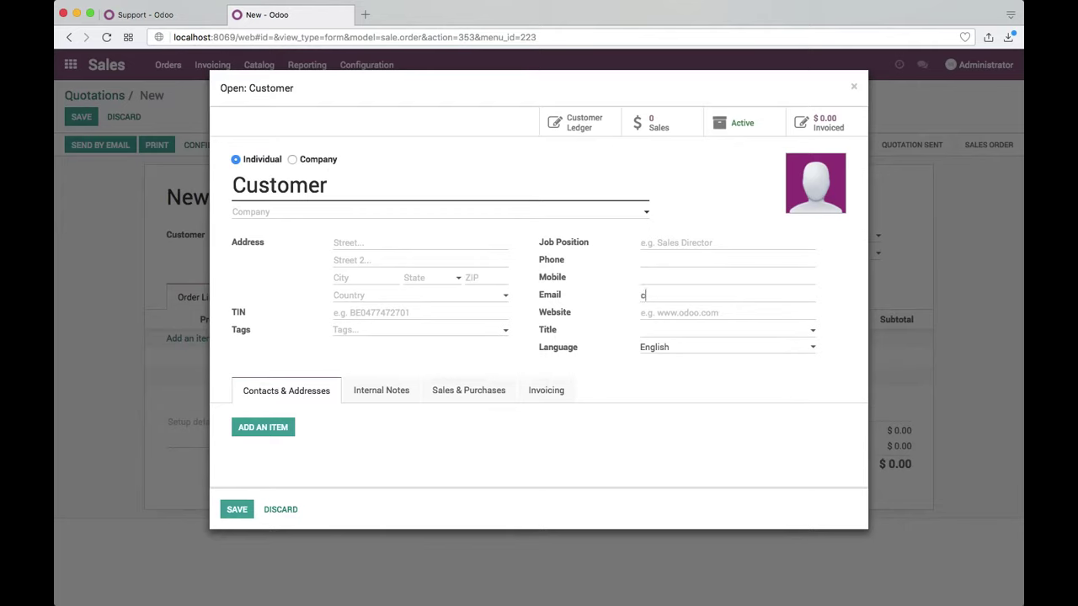
pyautogui.write('customer@gmail.com')
pyautogui.hotkey('ctrl', 'a')
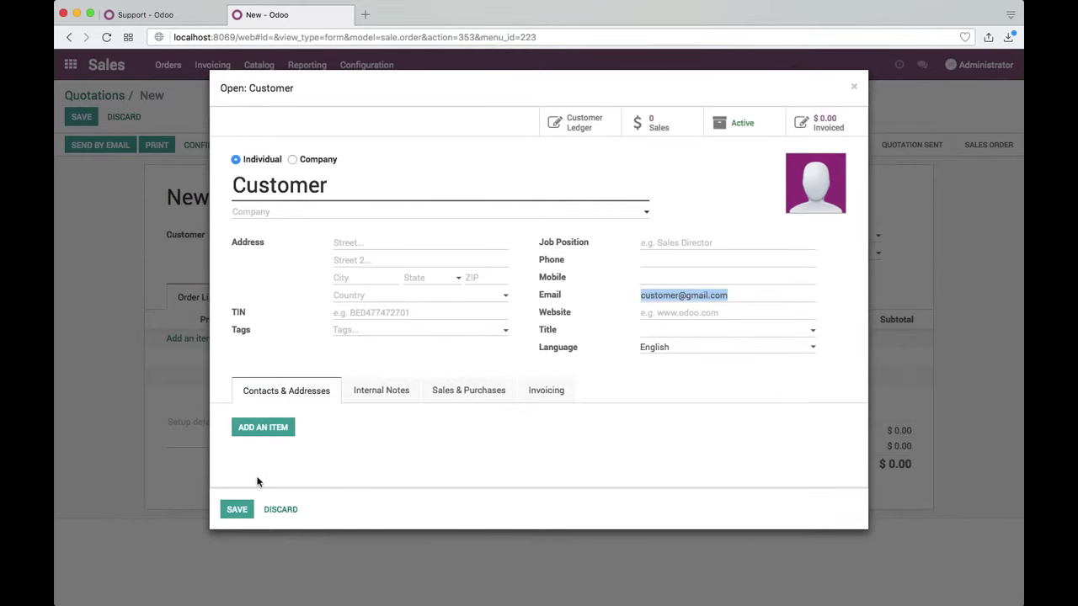
pyautogui.click(236, 509)
# Step: Add an order line of 25 units of the Service product
pyautogui.click(190, 340)
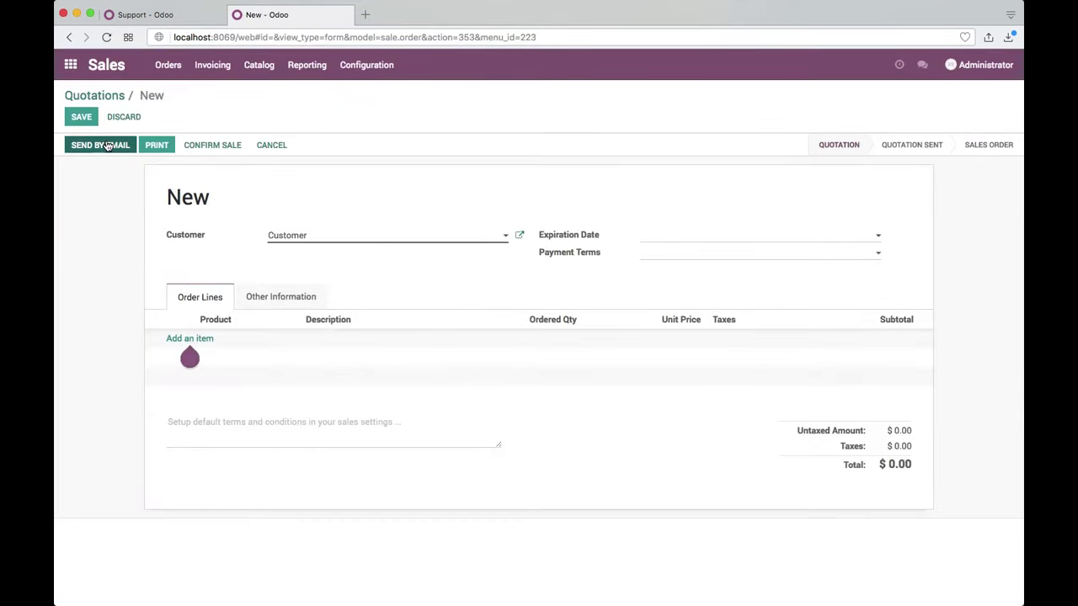
pyautogui.click(235, 353)
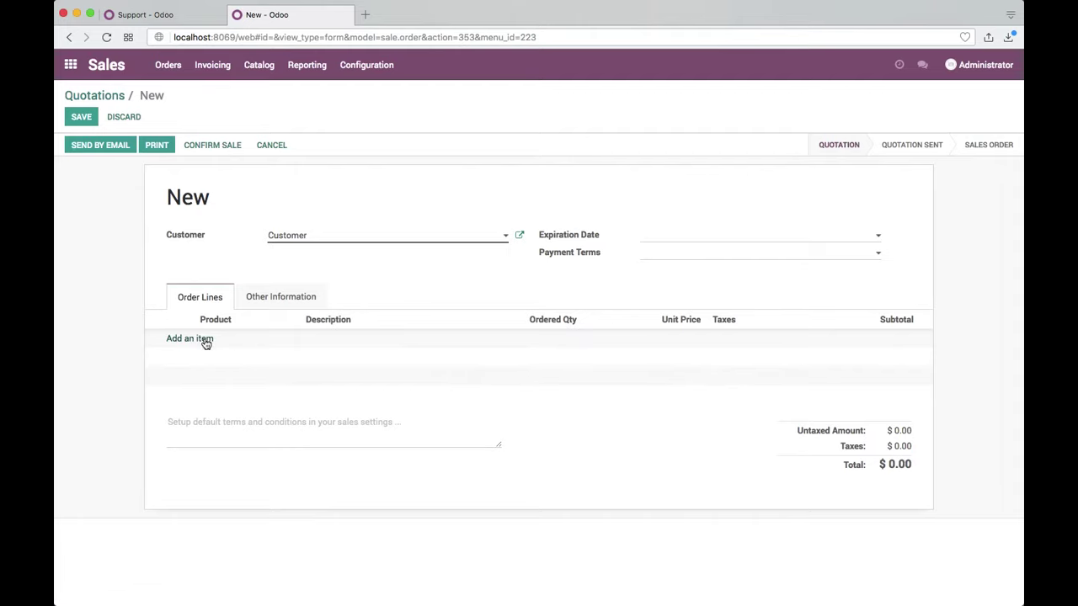
pyautogui.click(205, 340)
pyautogui.click(222, 338)
pyautogui.click(221, 359)
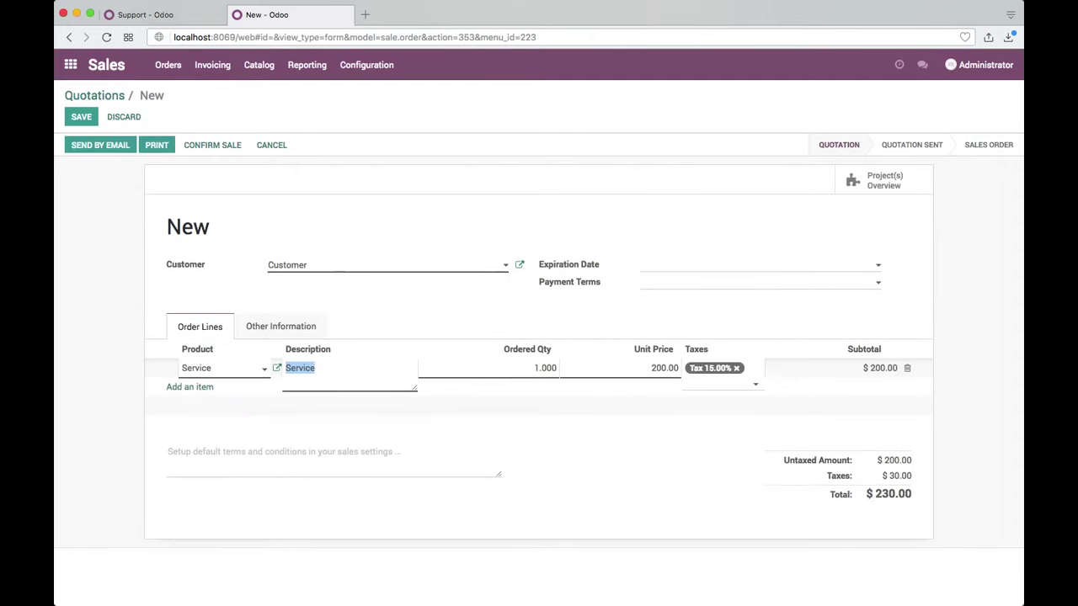
pyautogui.click(283, 368)
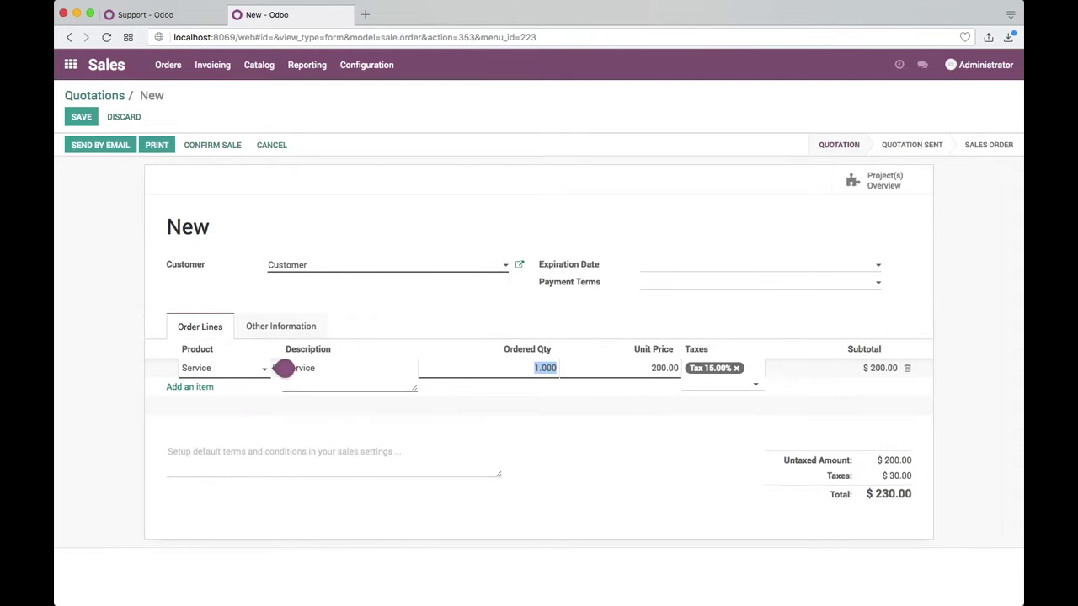
pyautogui.write('25')
pyautogui.press('Tab')
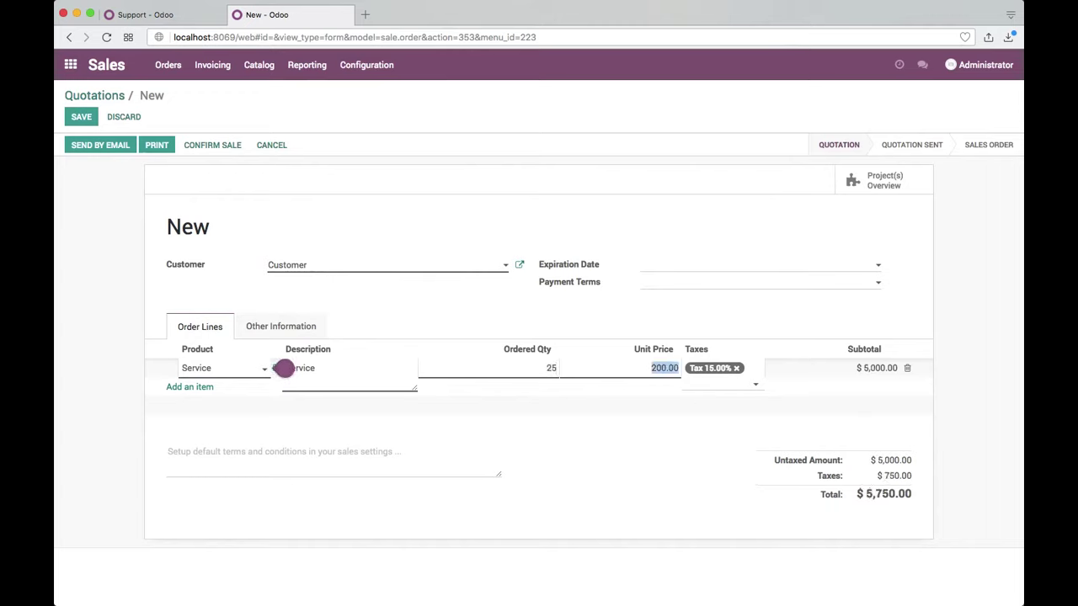
pyautogui.click(501, 486)
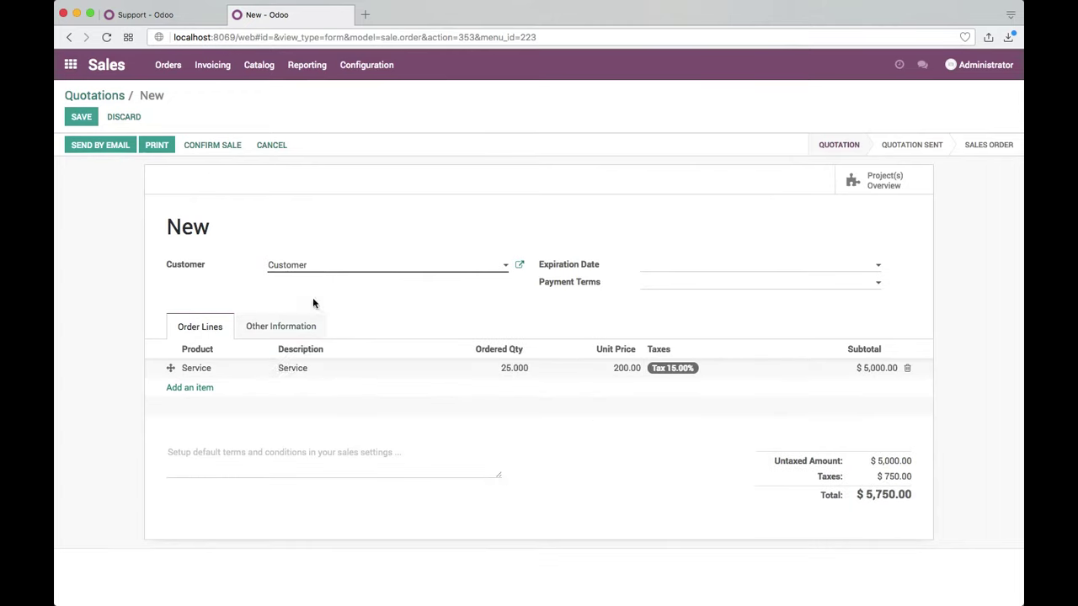
# Step: Save and confirm SO001 as a sales order, then return to the Quotations list
pyautogui.click(82, 119)
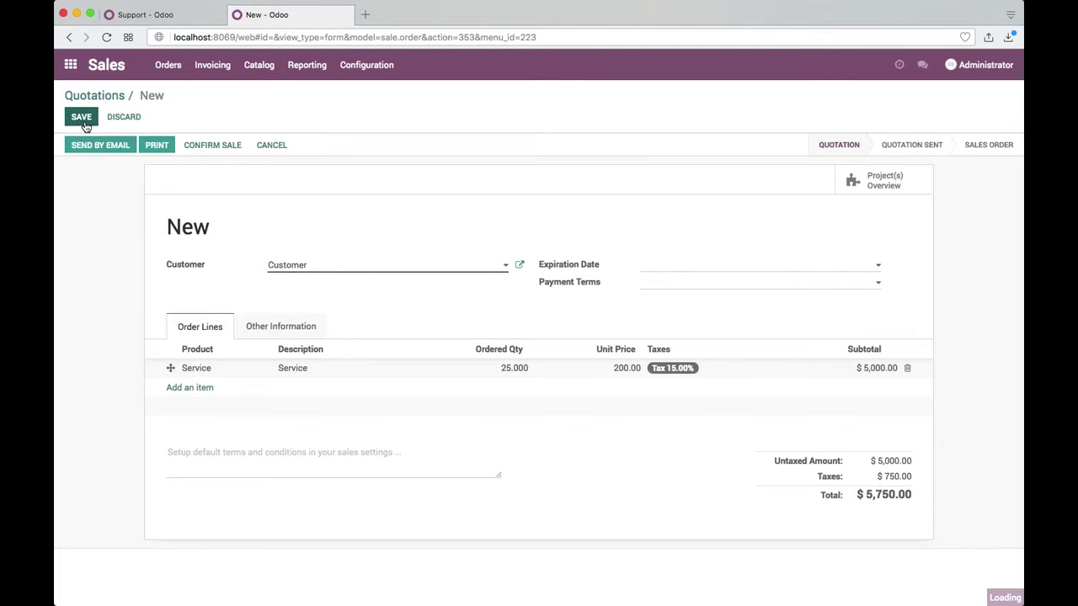
pyautogui.click(213, 149)
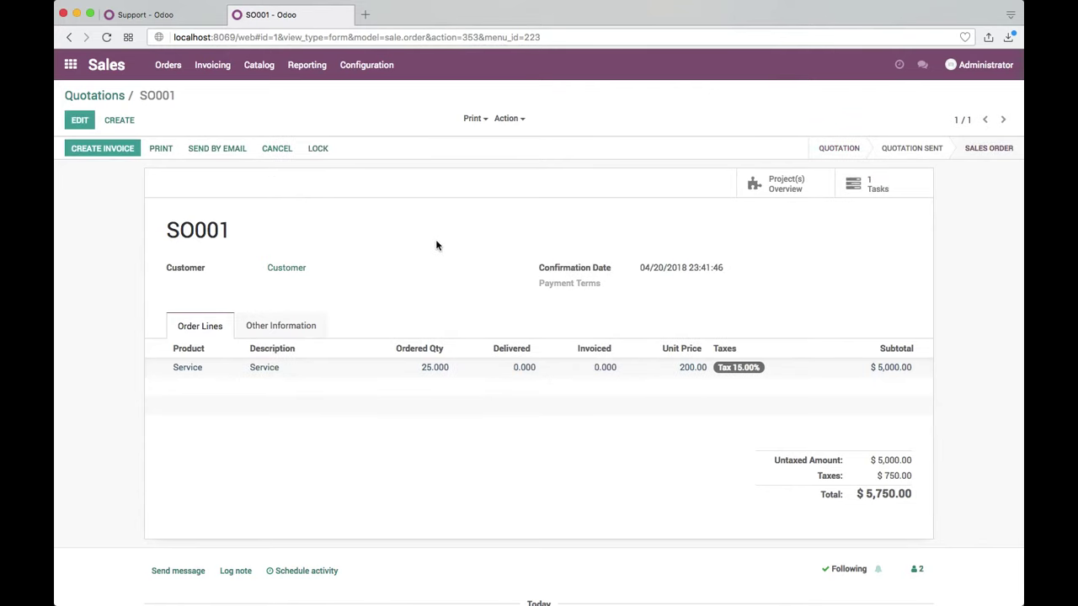
pyautogui.scroll(-3, 526, 257)
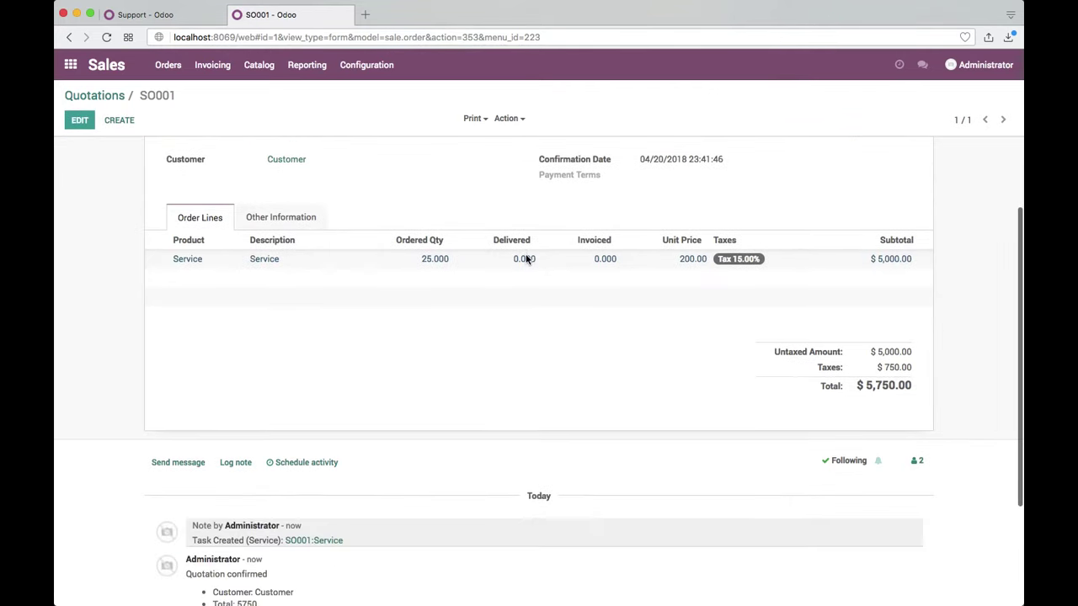
pyautogui.scroll(3, 526, 258)
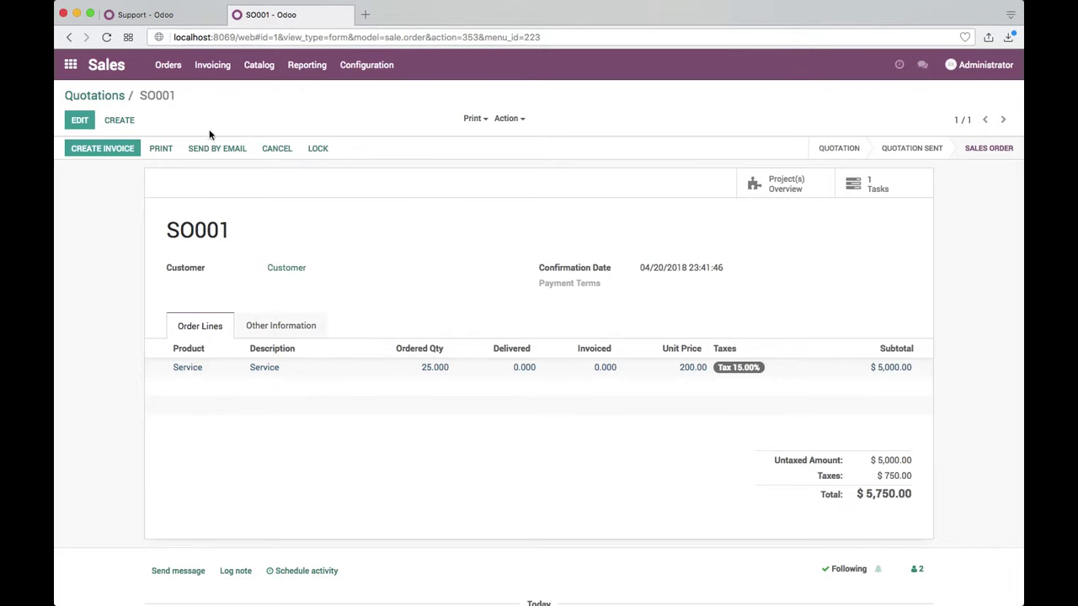
pyautogui.click(107, 96)
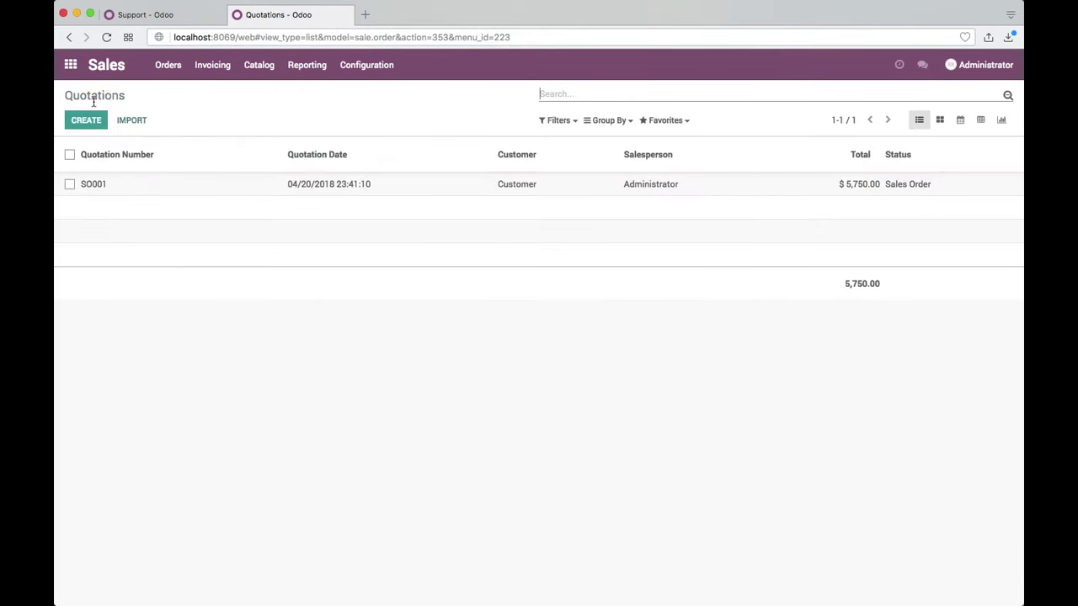
# Step: Review Service Contract's SO001:Service task and its project overview, then return to the apps home
pyautogui.click(70, 72)
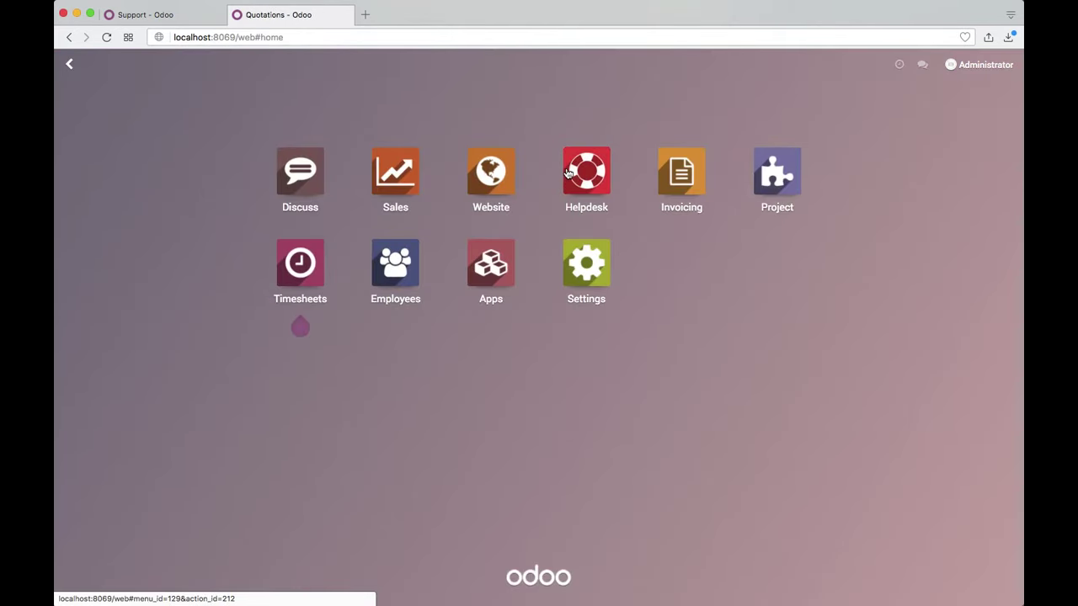
pyautogui.click(761, 183)
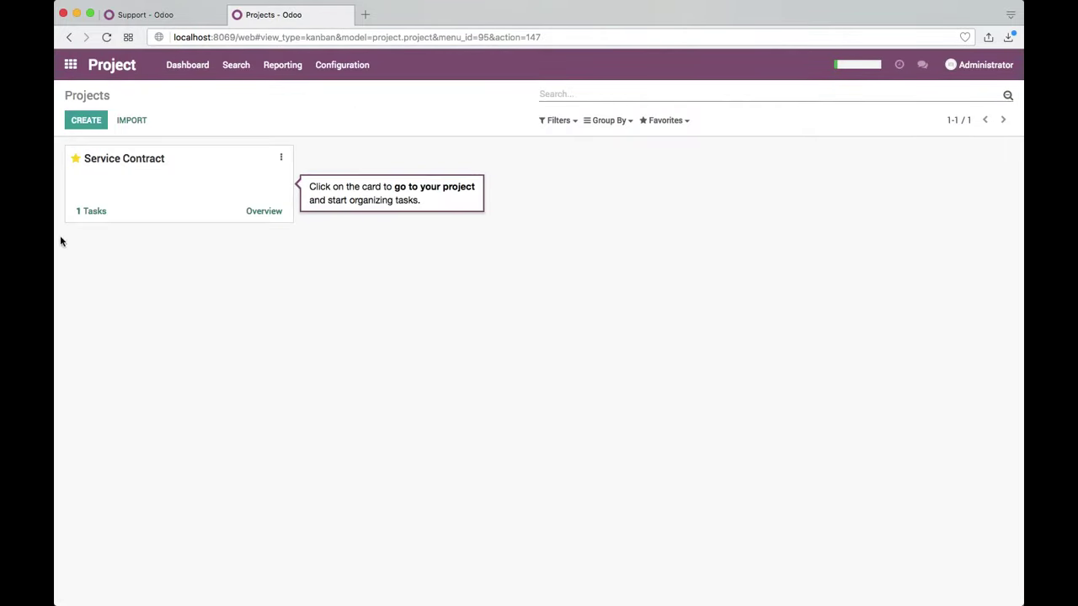
pyautogui.click(98, 213)
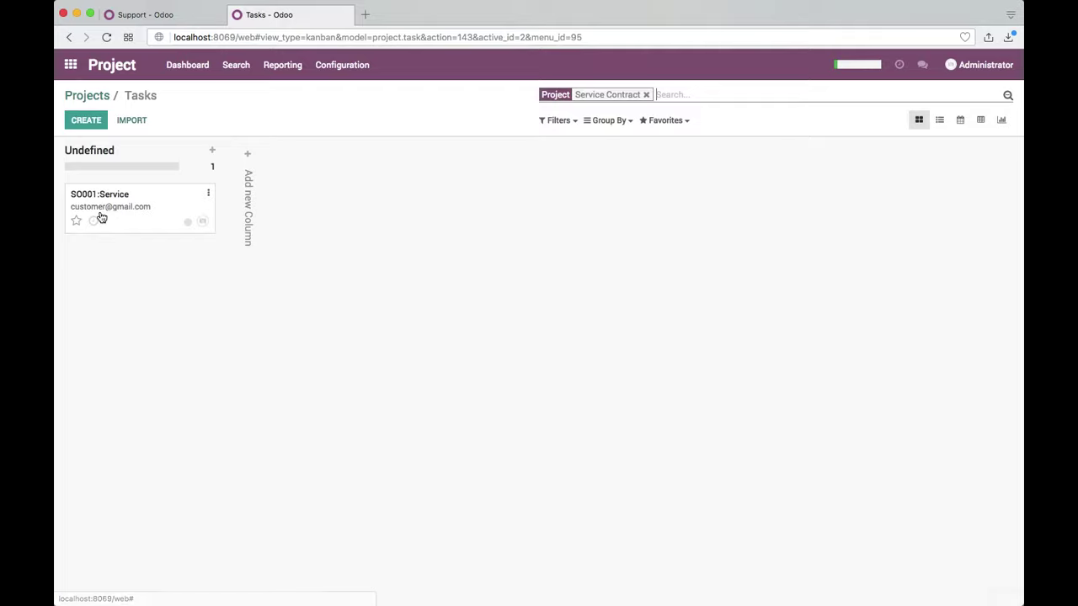
pyautogui.click(87, 95)
pyautogui.click(263, 213)
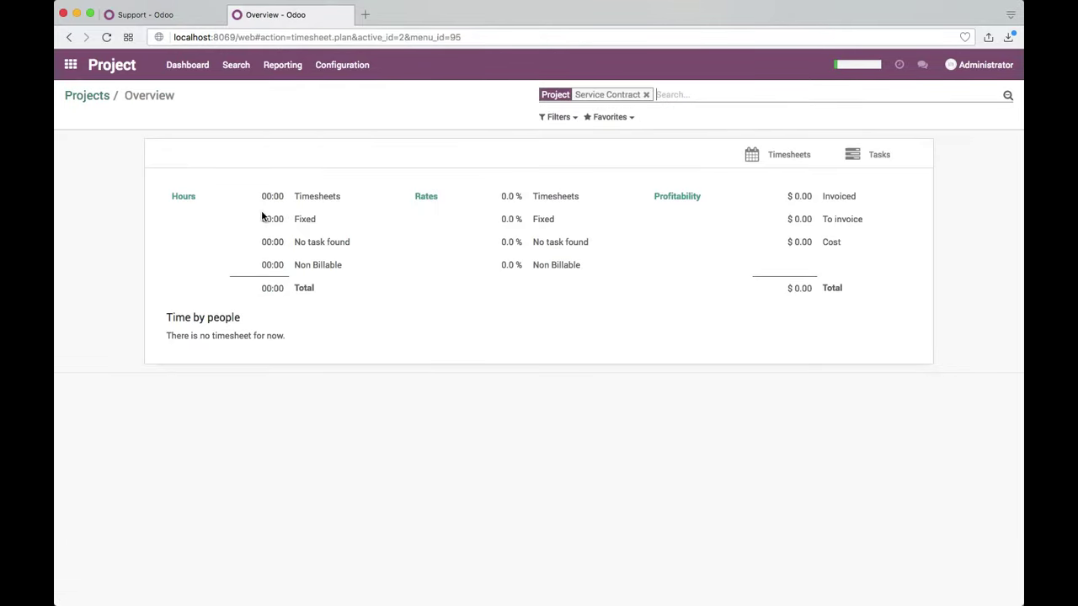
pyautogui.click(91, 98)
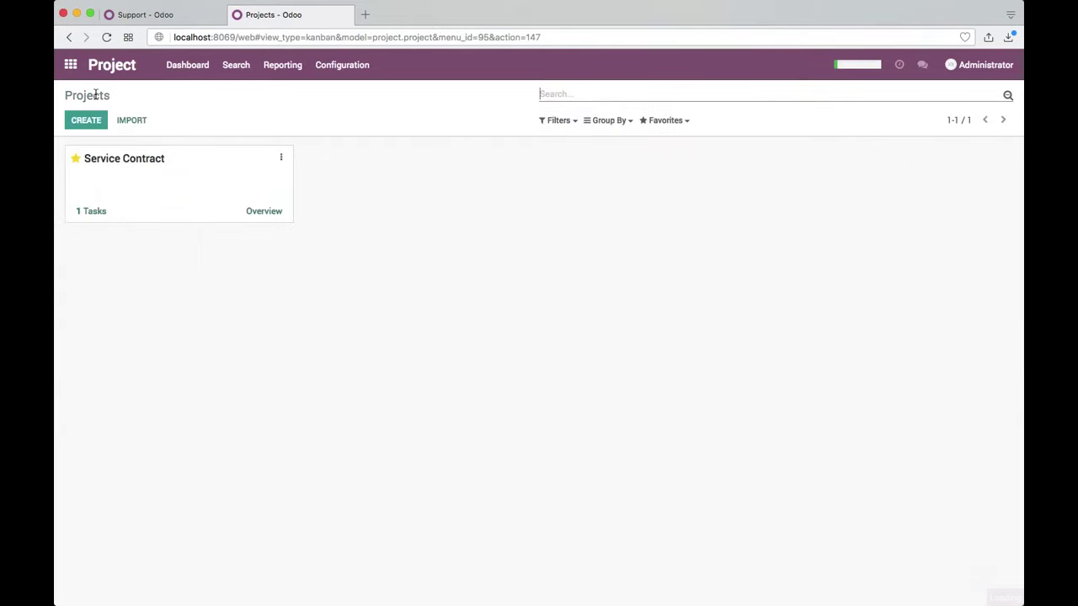
pyautogui.click(76, 74)
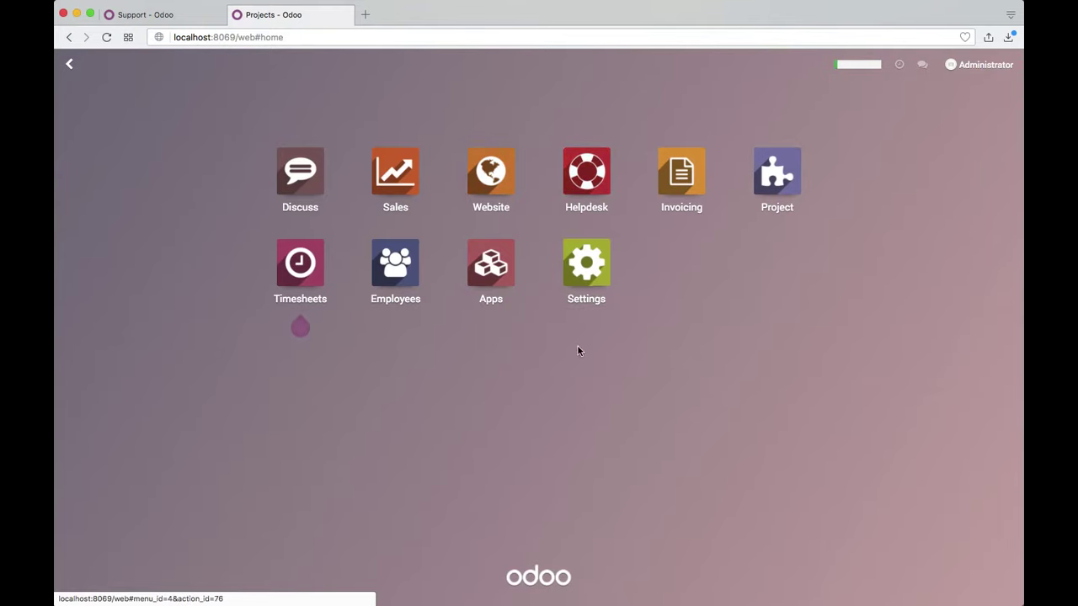
# Step: On the browser's Support form, fill in the customer's name and e-mail address
pyautogui.press('super+Tab')
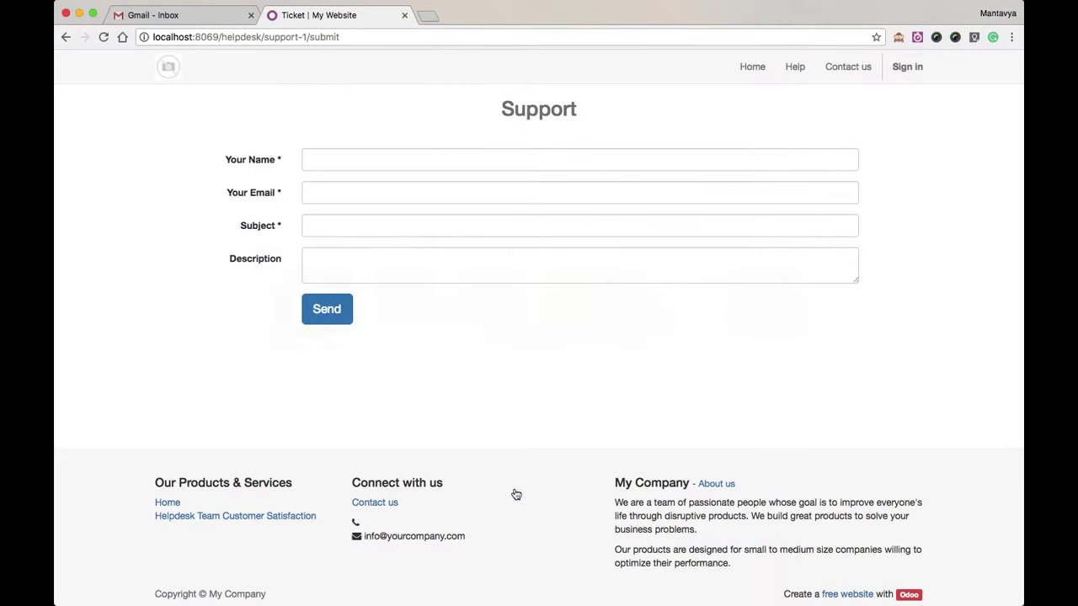
pyautogui.click(365, 156)
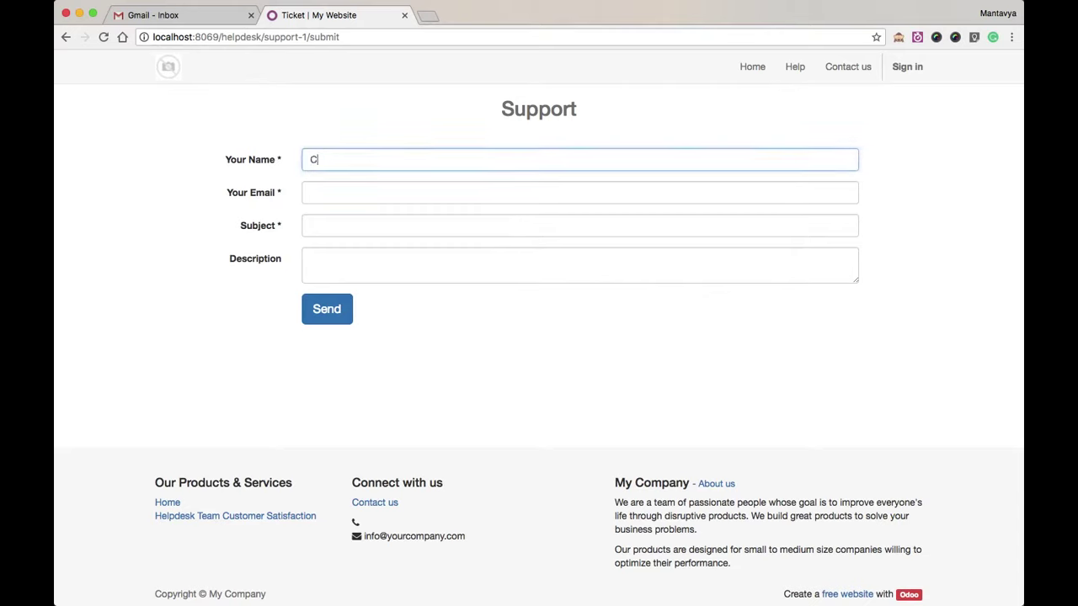
pyautogui.write('Customer')
pyautogui.press('Tab')
pyautogui.write('customer@gmail.com')
pyautogui.press('Tab')
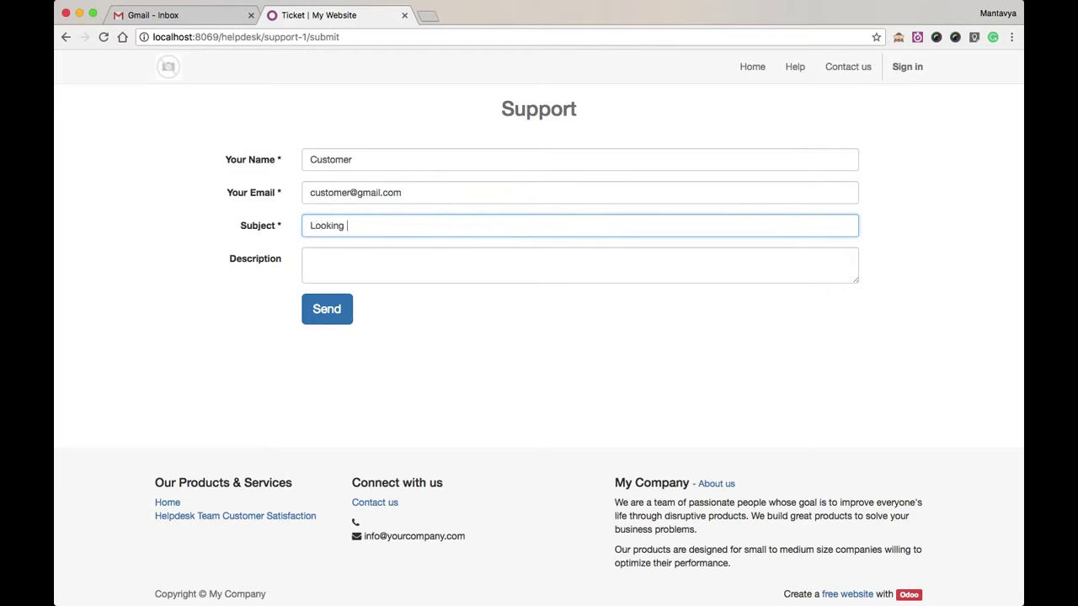
# Step: Enter subject 'How to start server' and the no-usb-support question, then send the ticket
pyautogui.press('BackSpace')
pyautogui.press('BackSpace')
pyautogui.press('BackSpace')
pyautogui.press('BackSpace')
pyautogui.press('BackSpace')
pyautogui.press('BackSpace')
pyautogui.press('BackSpace')
pyautogui.click(311, 258)
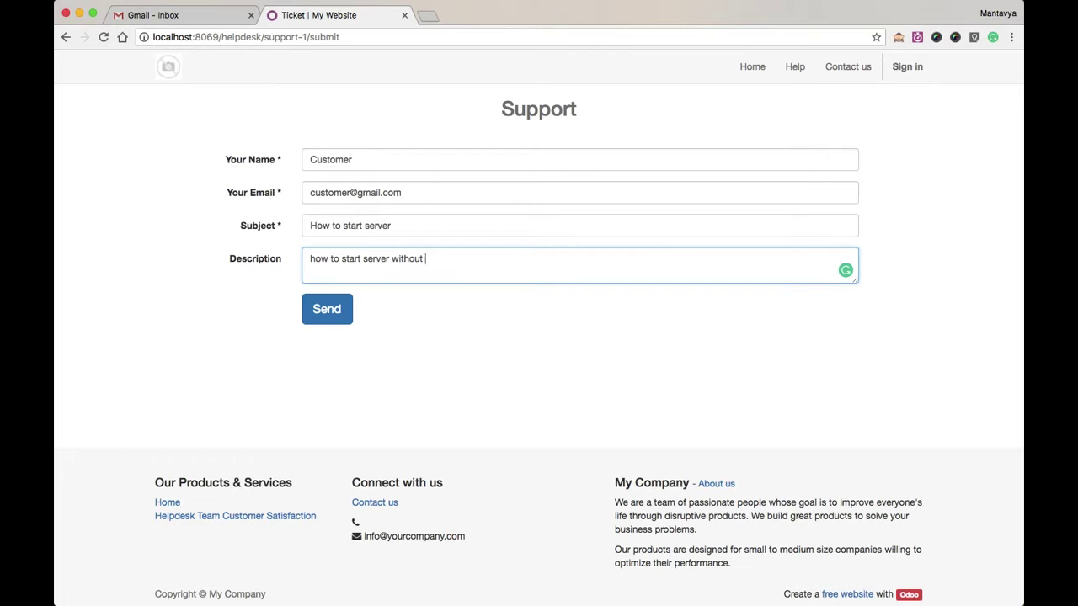
pyautogui.write('sb support ?')
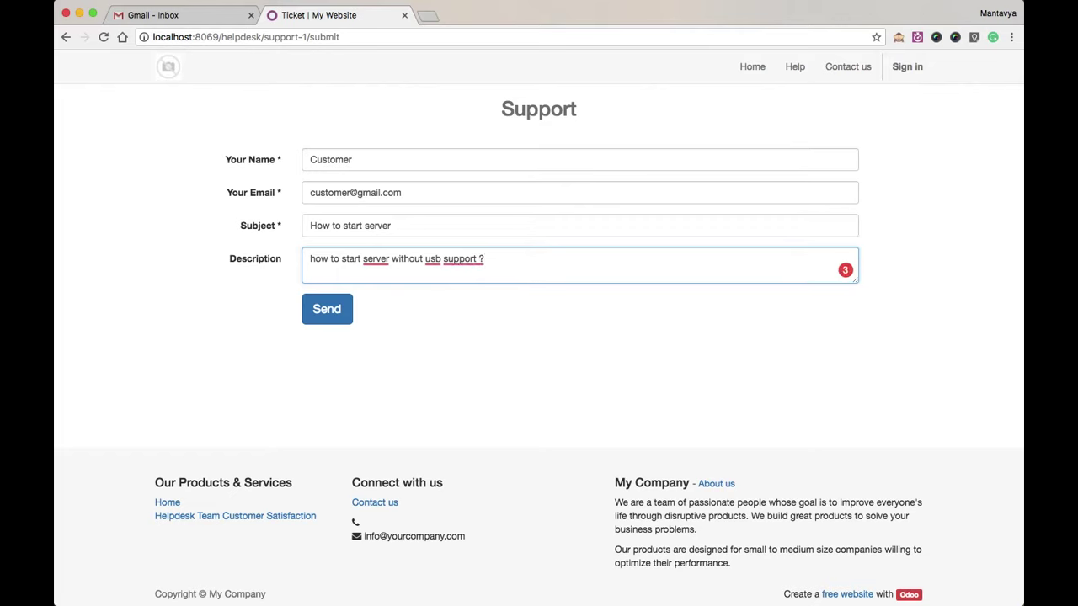
pyautogui.press('Left')
pyautogui.press('BackSpace')
pyautogui.moveTo(376, 260)
pyautogui.click(393, 301)
pyautogui.click(337, 308)
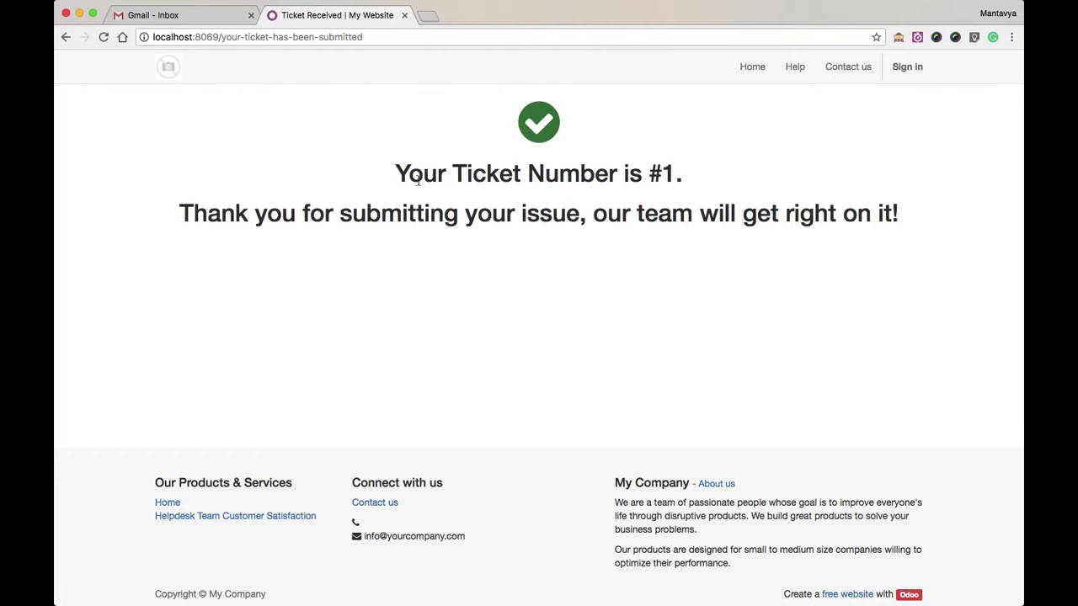
pyautogui.doubleClick(417, 181)
pyautogui.click(751, 247)
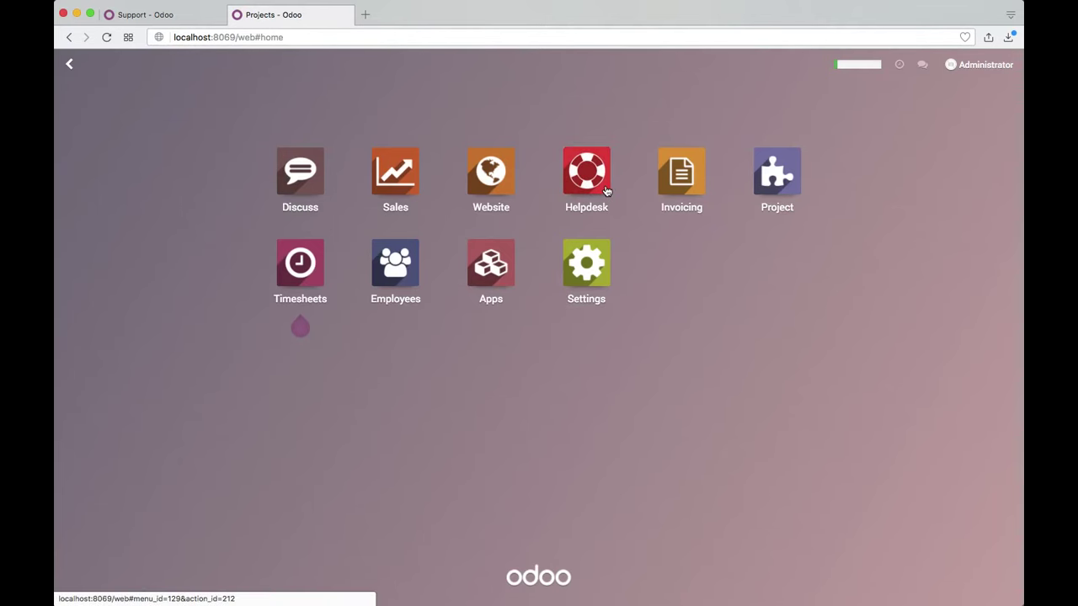
# Step: Open the unassigned How to start server ticket; set project Service Contract and task SO001:Service
pyautogui.click(605, 190)
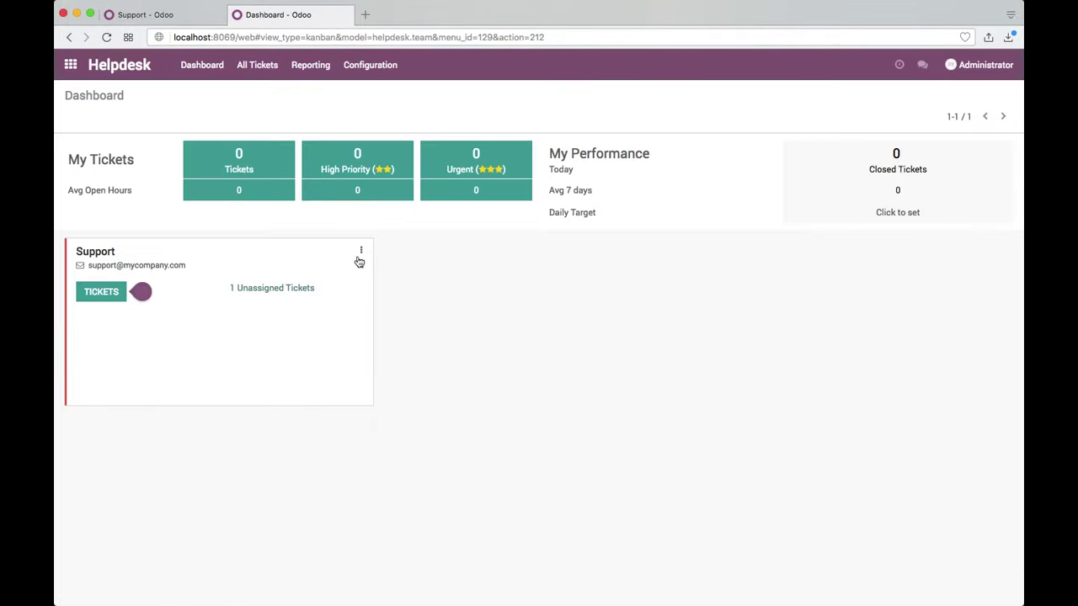
pyautogui.click(294, 290)
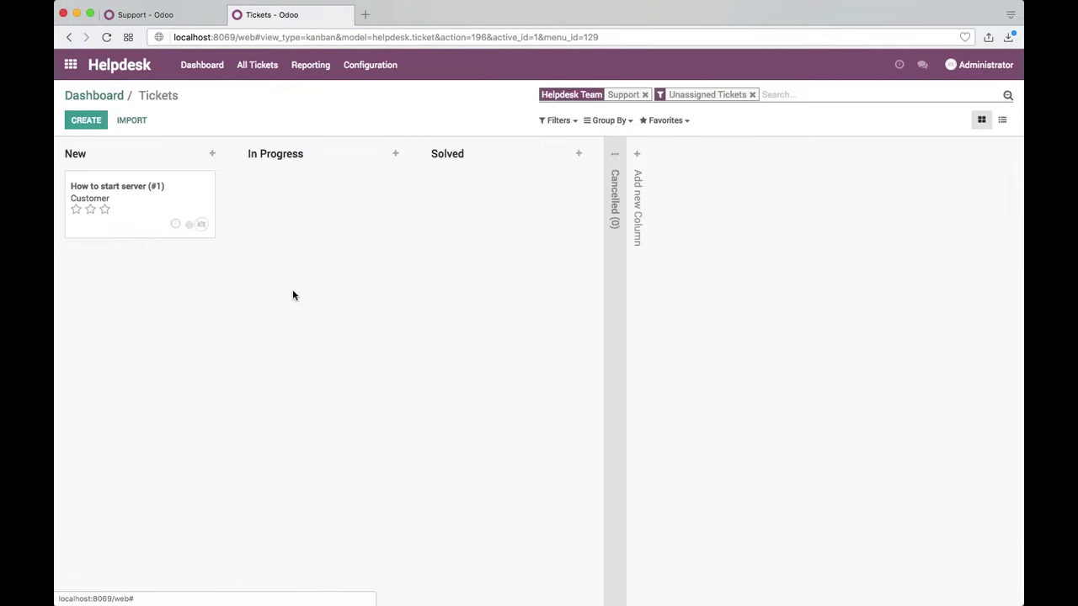
pyautogui.click(138, 190)
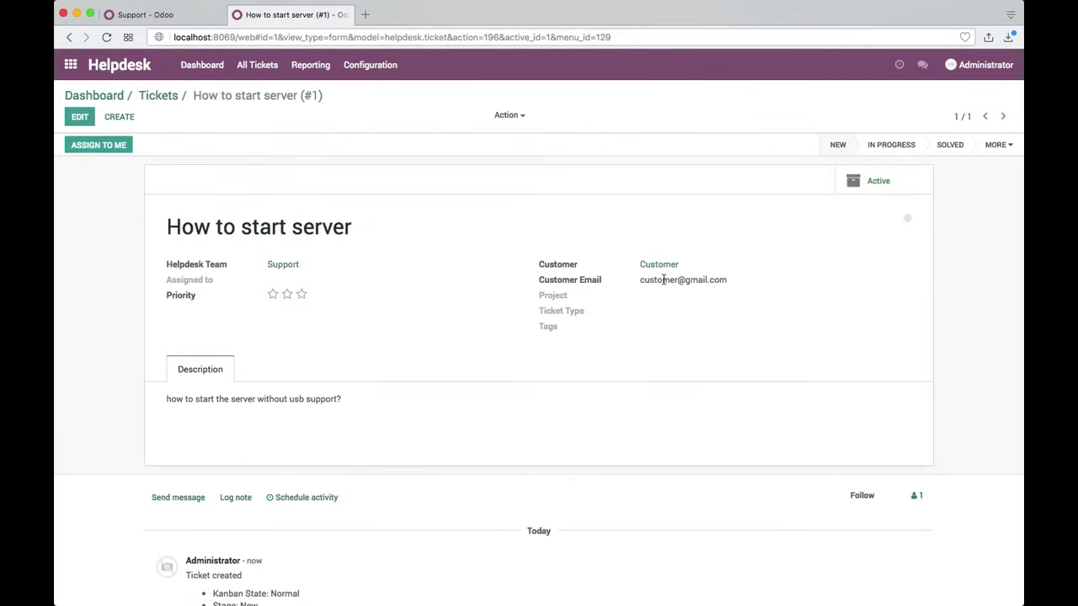
pyautogui.click(81, 118)
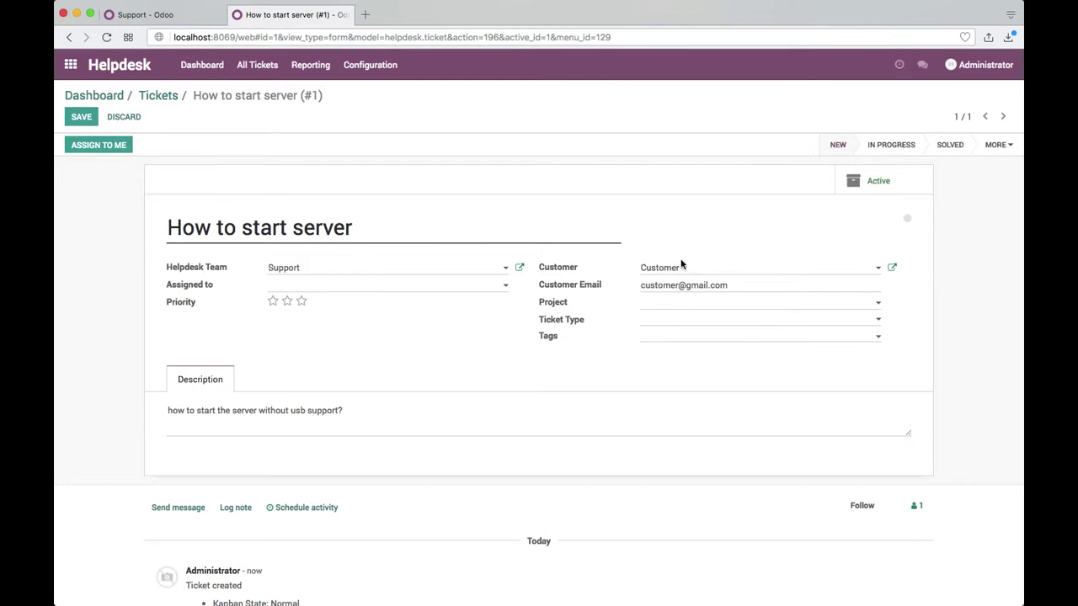
pyautogui.click(667, 309)
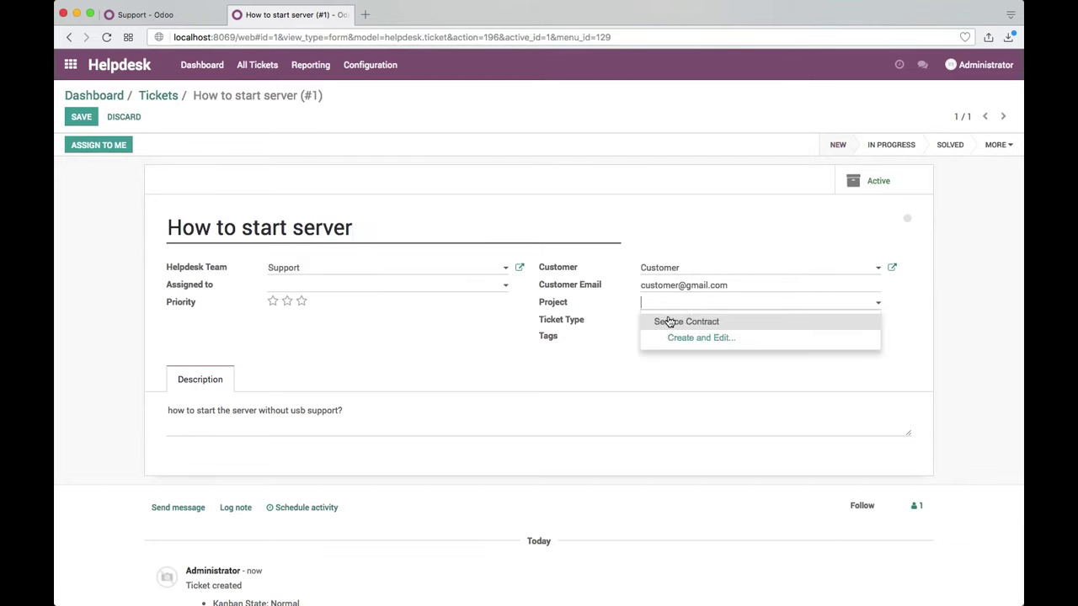
pyautogui.click(671, 321)
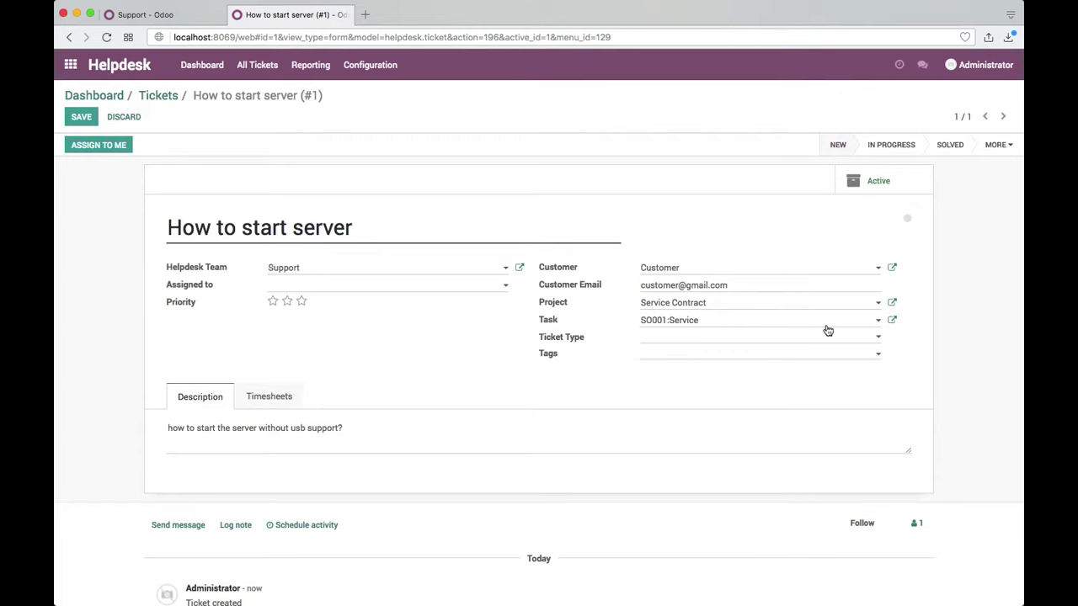
pyautogui.click(864, 324)
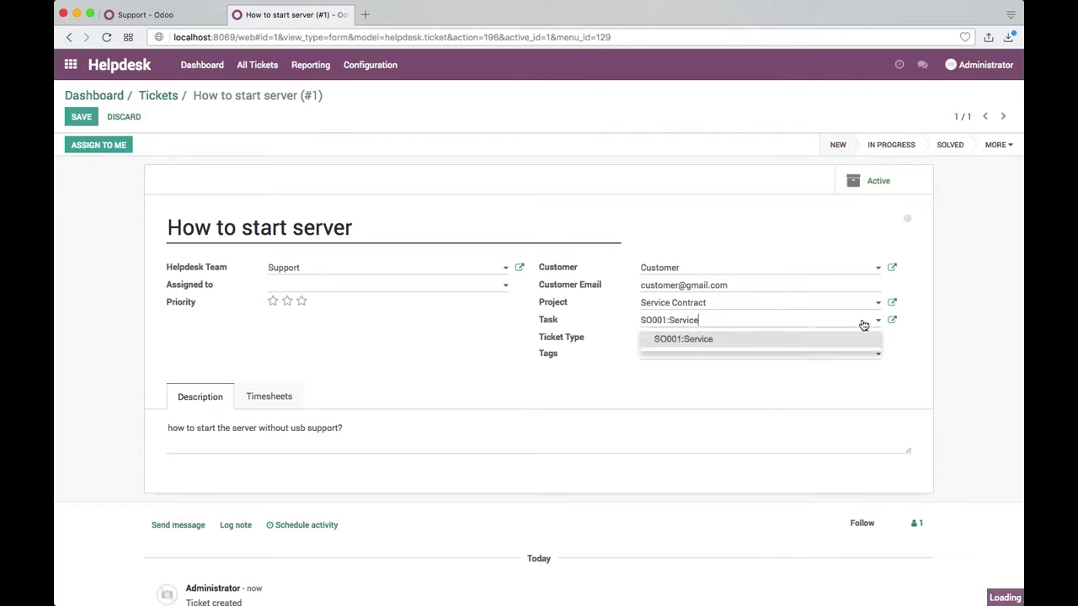
pyautogui.click(733, 340)
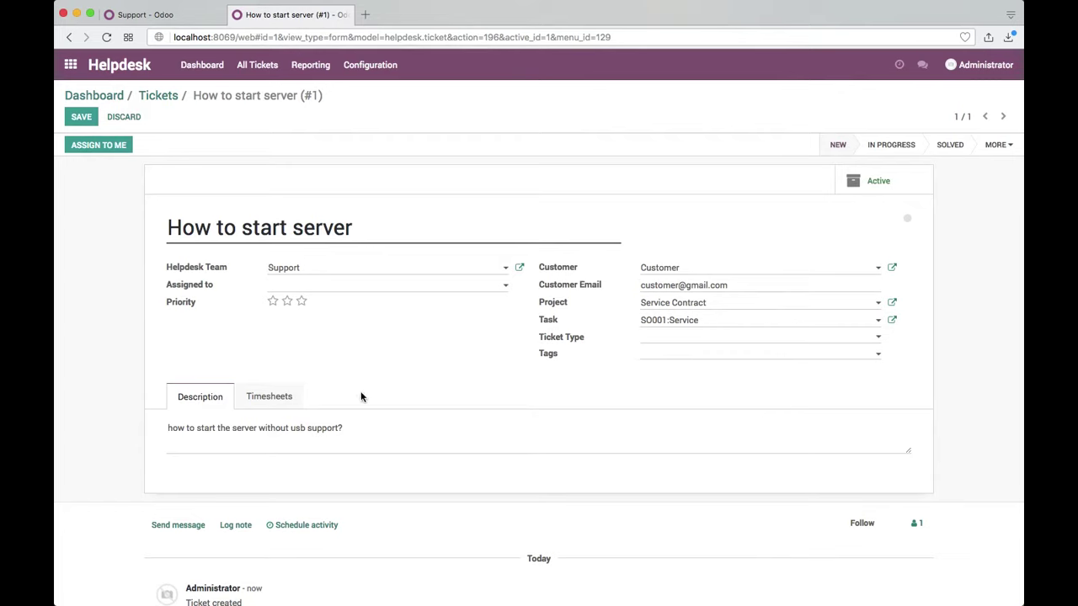
pyautogui.click(270, 396)
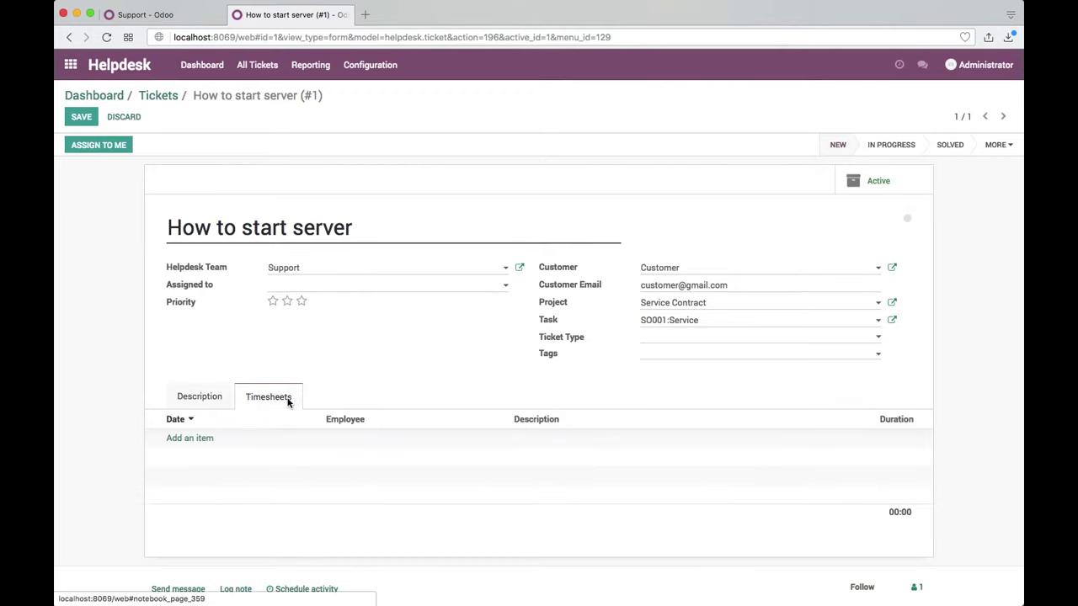
# Step: Add a new timesheet line on the ticket for employee Administrator
pyautogui.click(197, 441)
pyautogui.press('Tab')
pyautogui.click(554, 437)
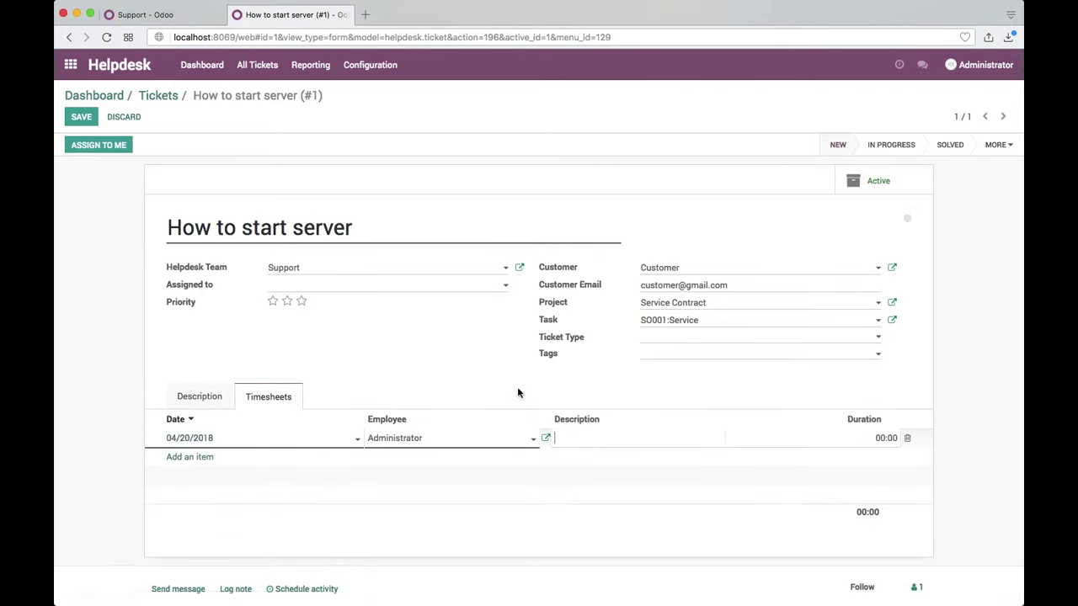
pyautogui.doubleClick(395, 438)
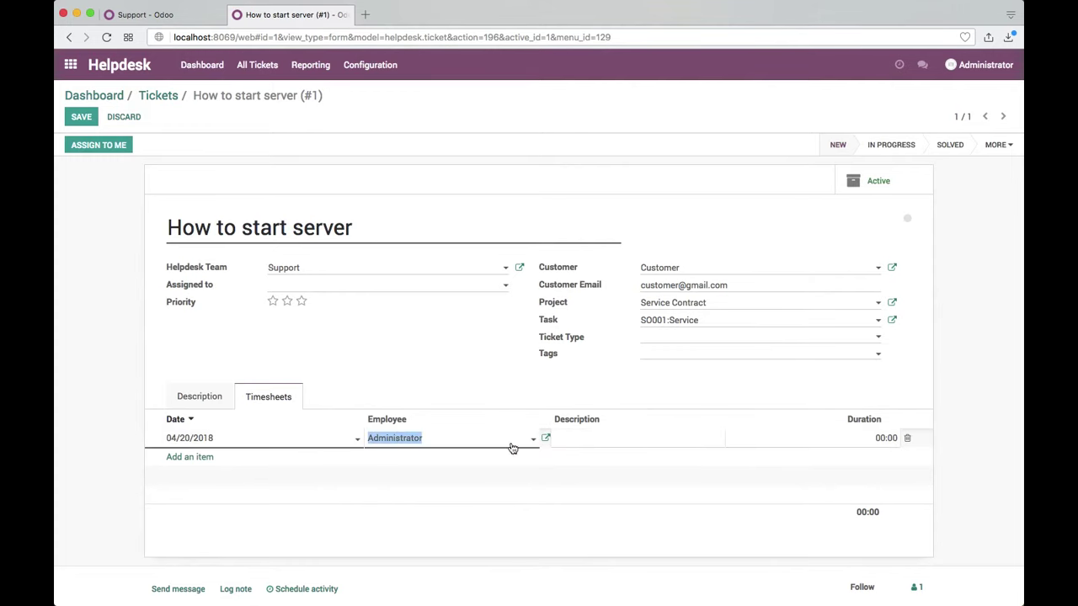
# Step: Set Administrator's timesheet cost to 80 per hour in the employee's HR settings
pyautogui.click(545, 438)
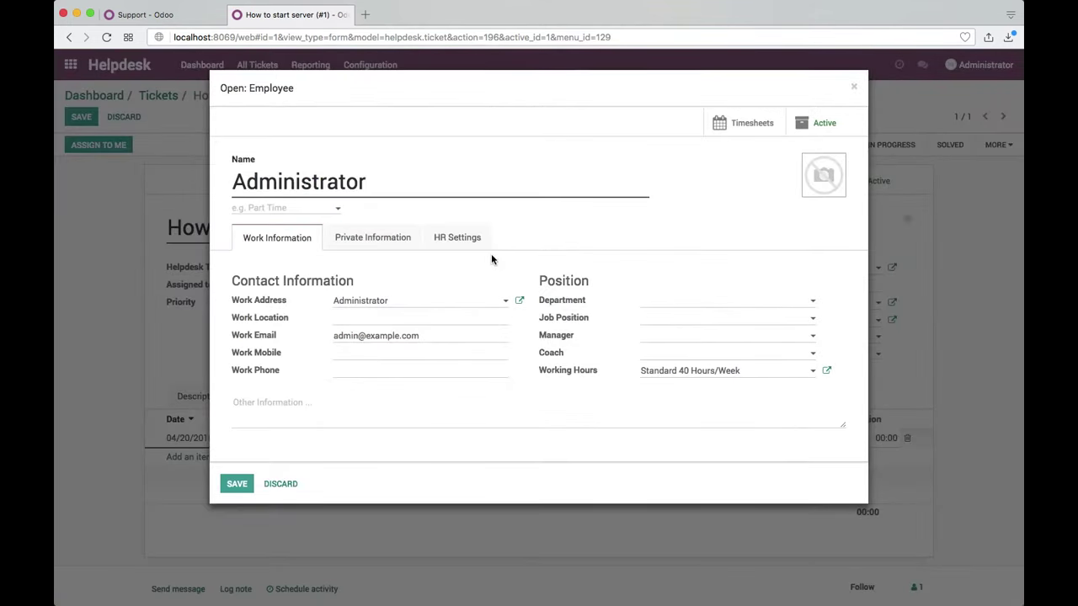
pyautogui.click(483, 247)
pyautogui.click(378, 326)
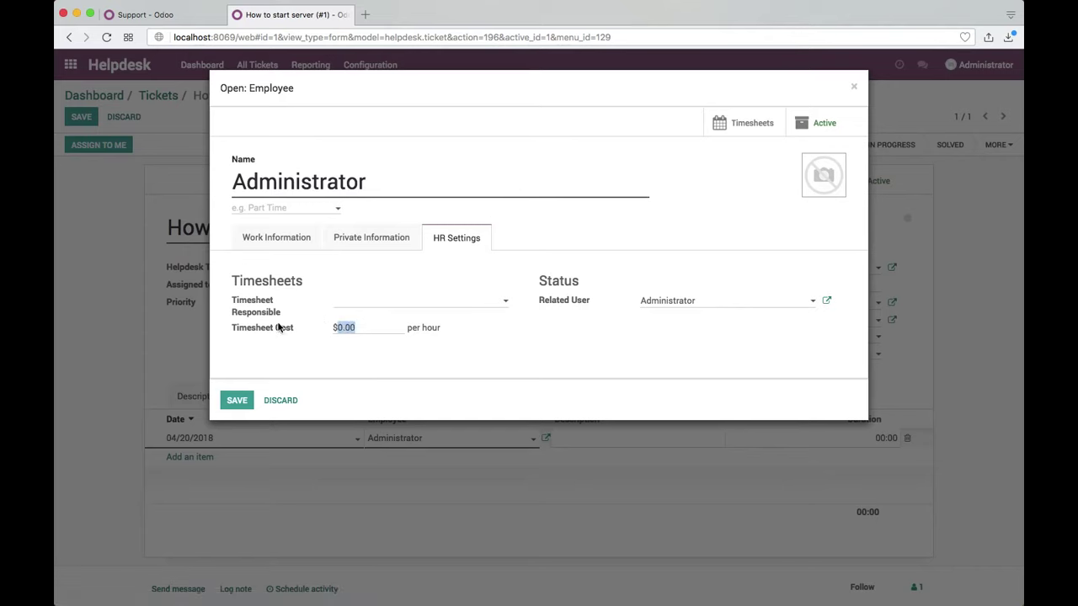
pyautogui.write('80')
pyautogui.click(237, 400)
pyautogui.click(576, 441)
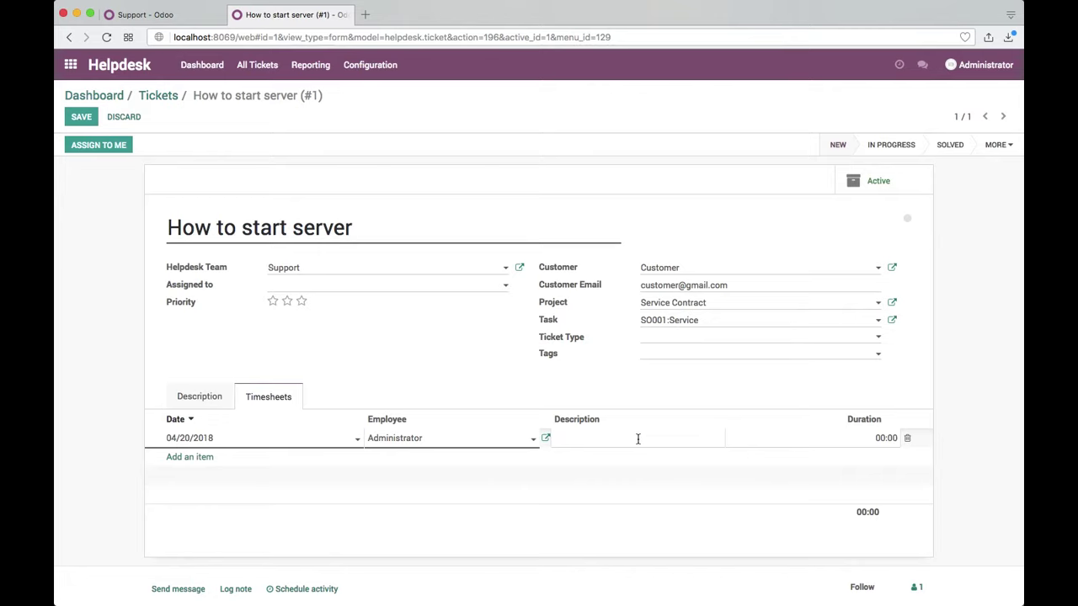
# Step: Log 1 hour described 'send detailed document for the server operations' and save the ticket
pyautogui.write('send detailed documen')
pyautogui.press('BackSpace')
pyautogui.write('perations')
pyautogui.press('Tab')
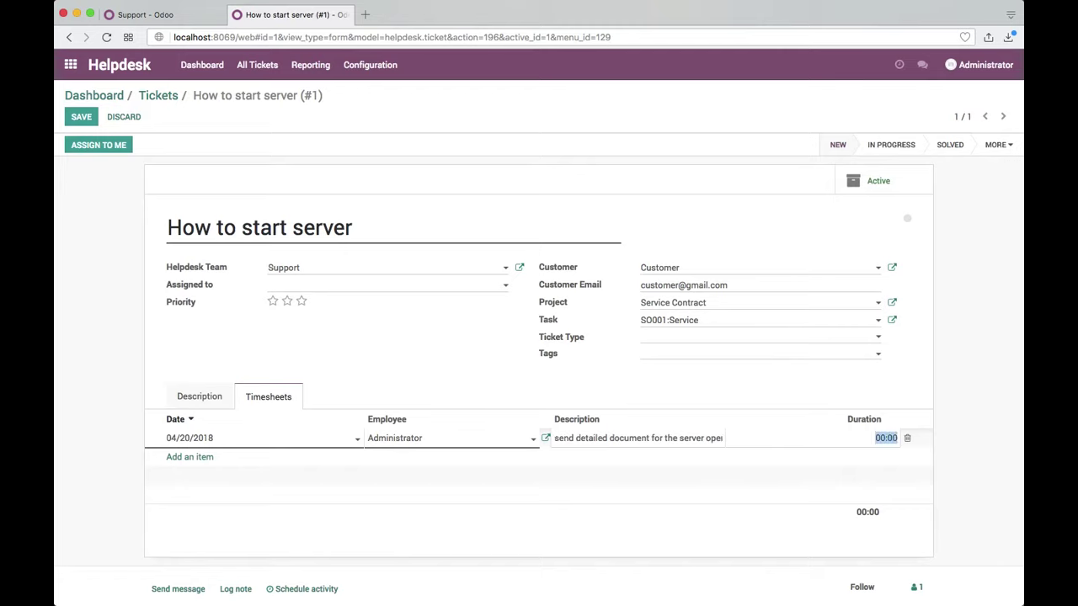
pyautogui.write('1')
pyautogui.press('Return')
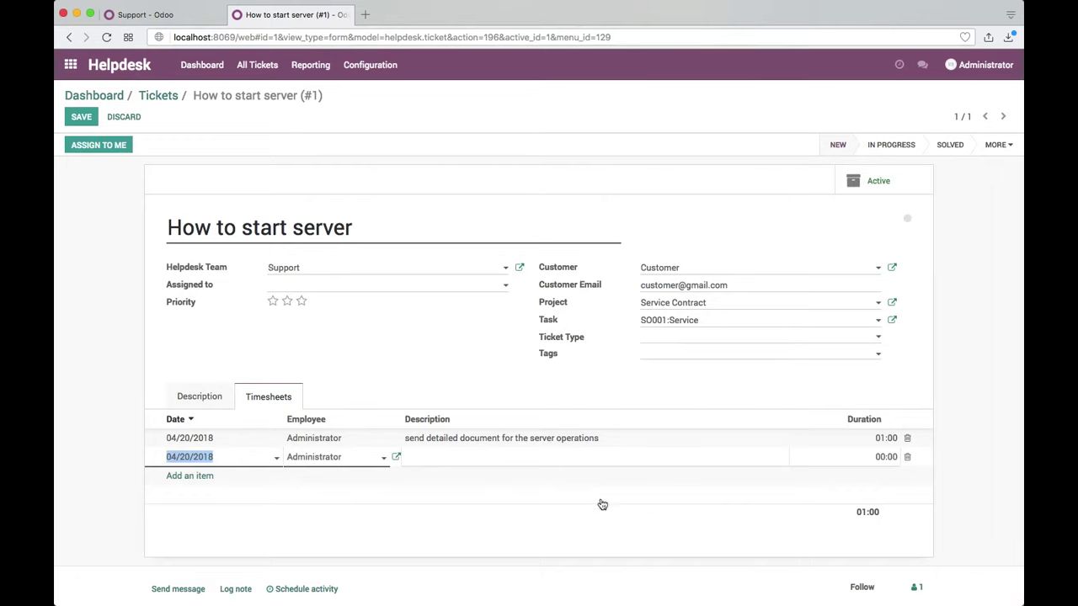
pyautogui.click(574, 500)
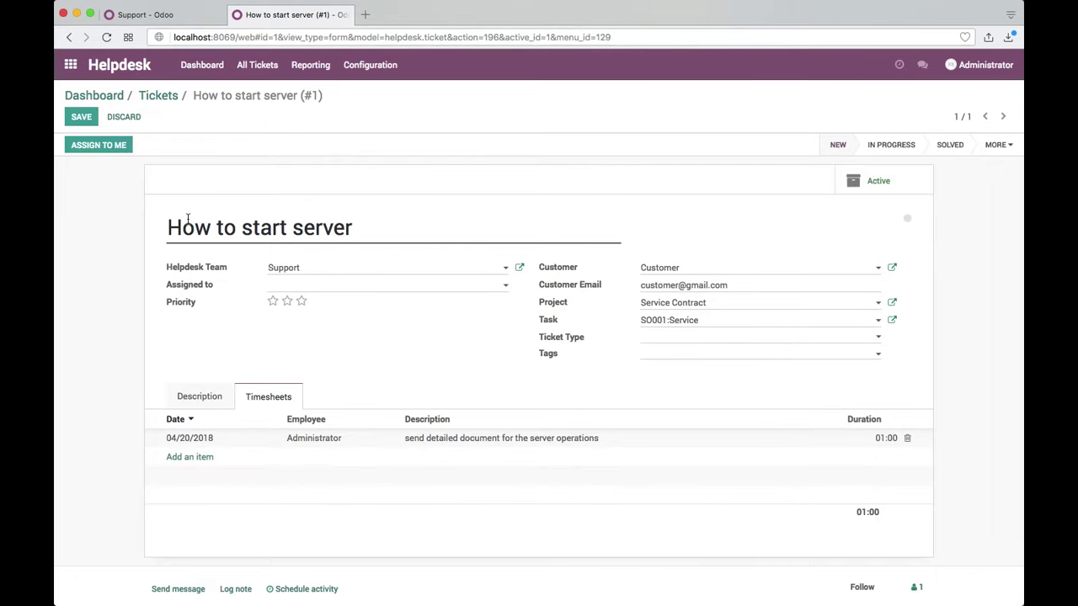
pyautogui.click(79, 118)
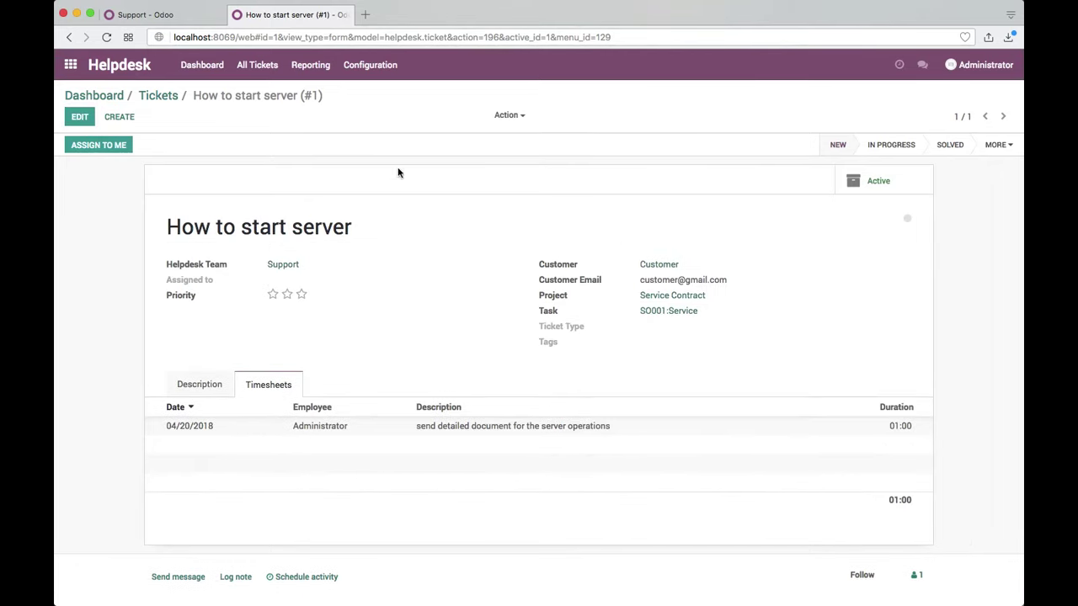
# Step: Move the How to start server ticket into the Solved column, then return to the apps menu
pyautogui.click(158, 101)
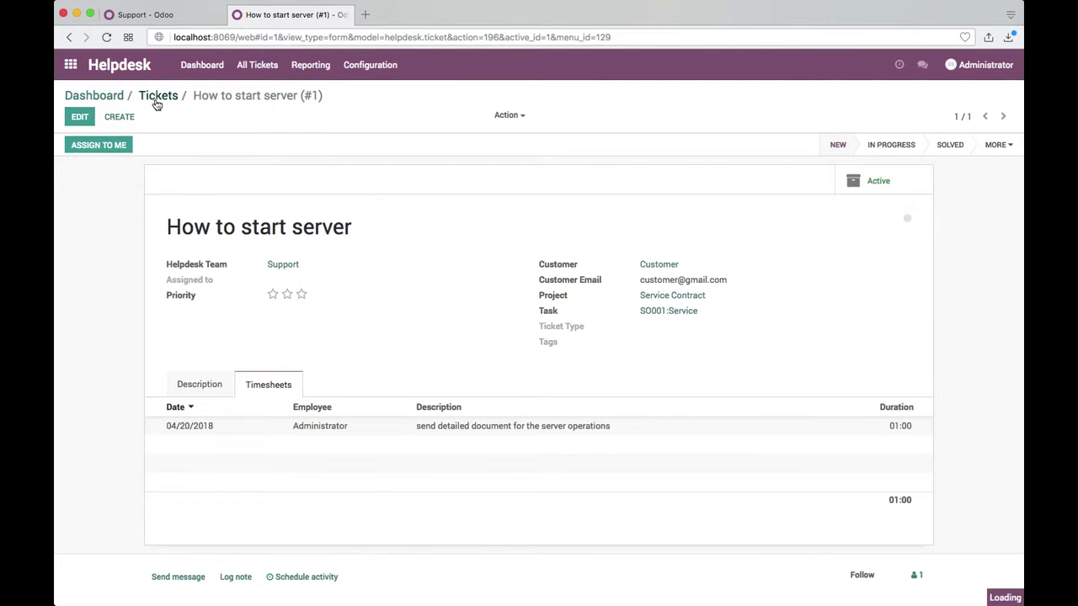
pyautogui.moveTo(157, 197); pyautogui.dragTo(464, 211)
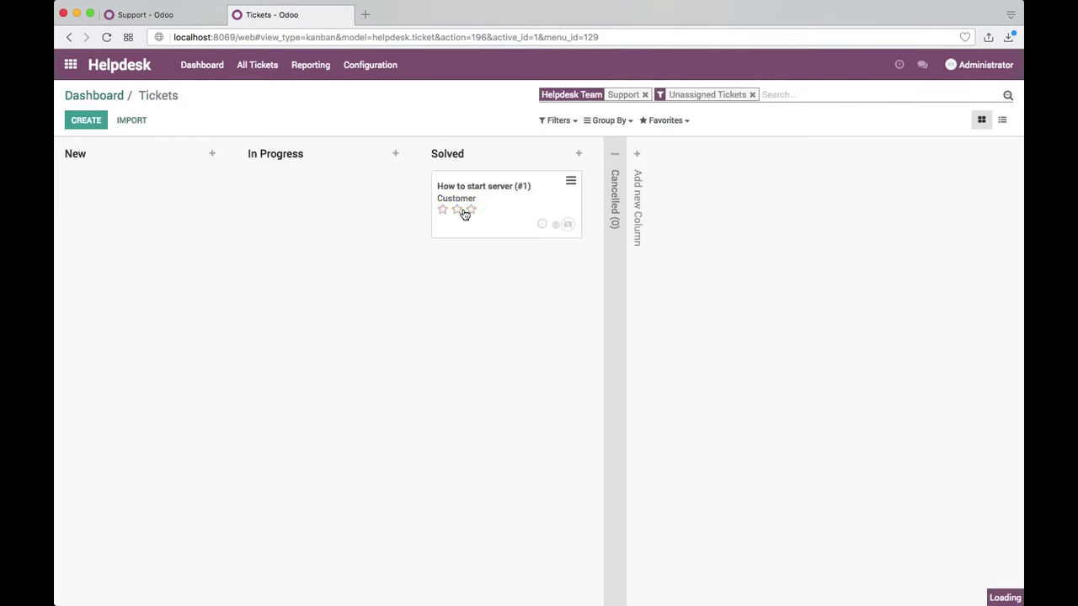
pyautogui.click(106, 96)
pyautogui.click(139, 292)
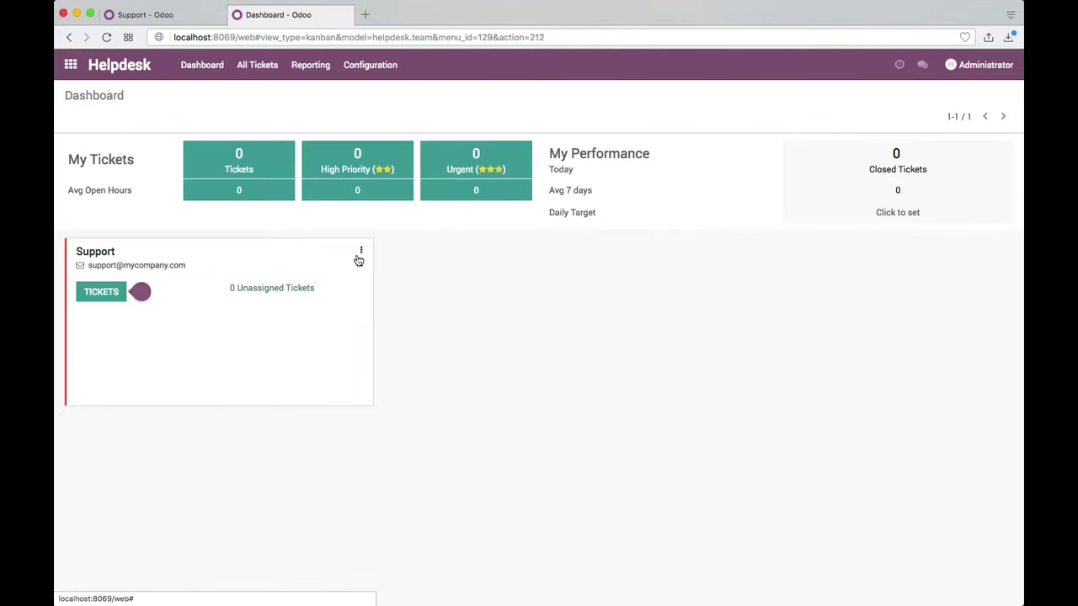
pyautogui.click(71, 65)
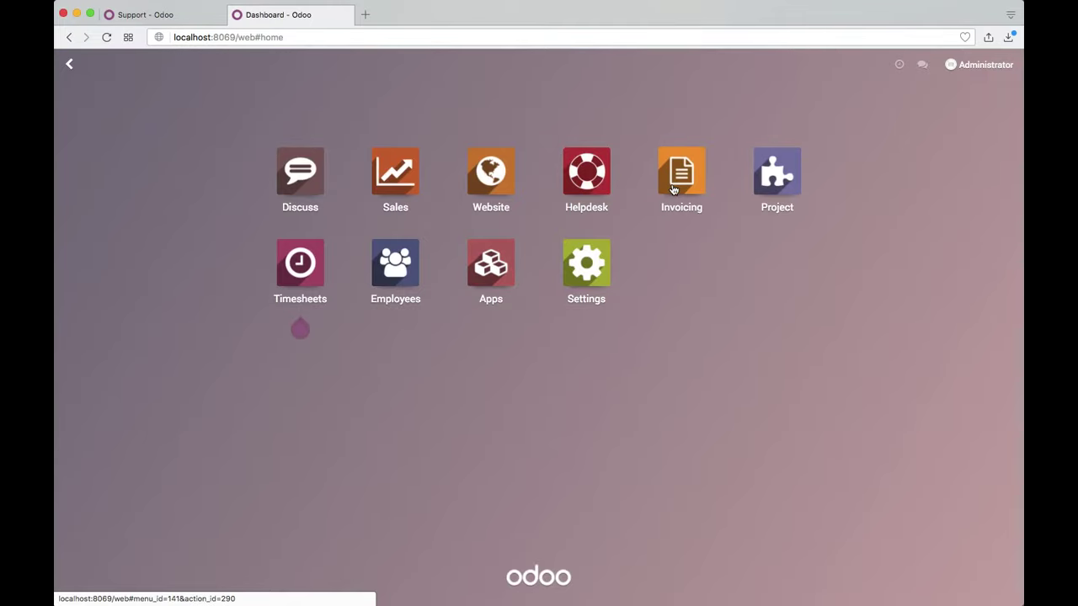
# Step: Review Service Contract's overview (01:00 fixed hours, -80.00 cost, $4,920.00 profitability), then return to projects
pyautogui.click(790, 184)
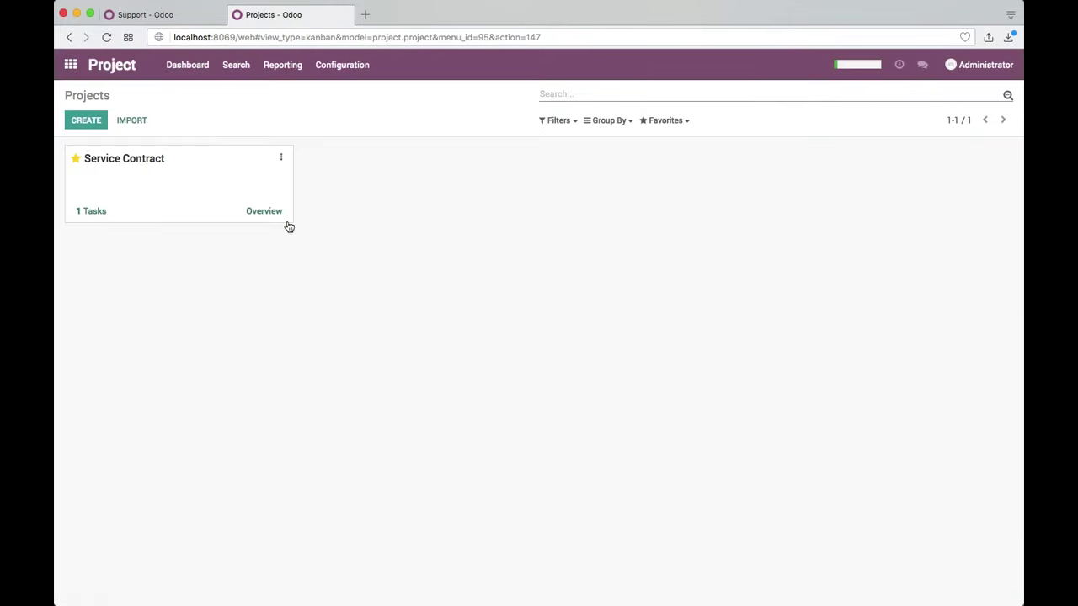
pyautogui.click(272, 214)
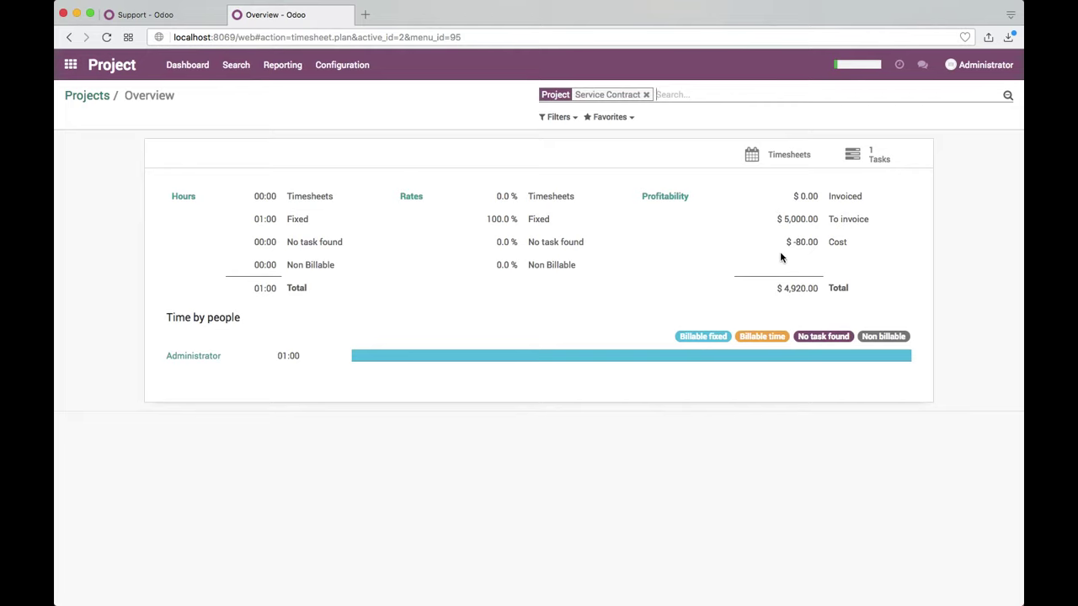
pyautogui.moveTo(786, 218); pyautogui.dragTo(883, 236)
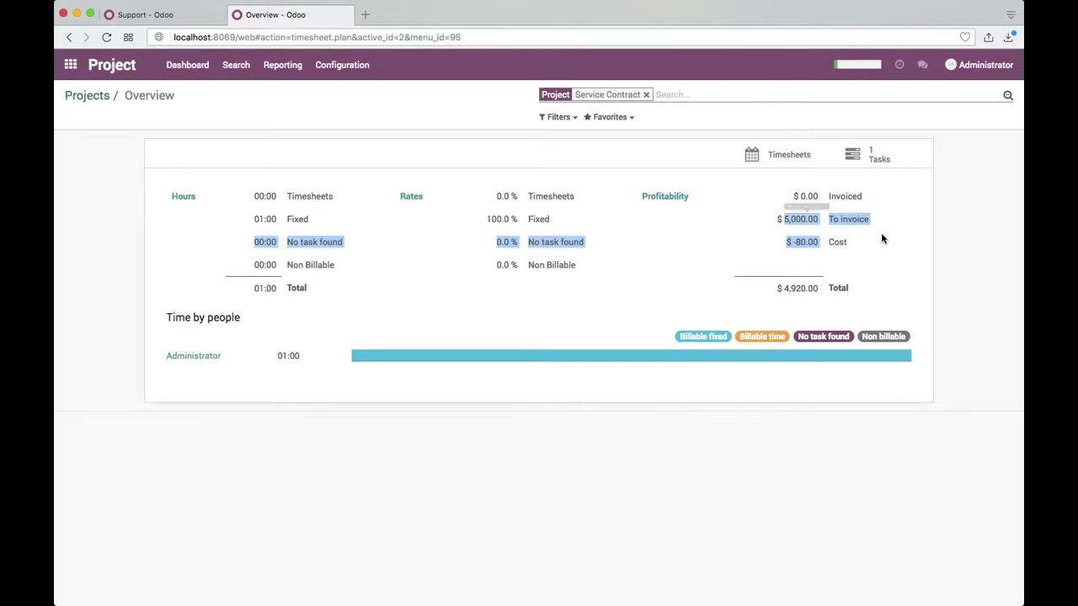
pyautogui.click(810, 262)
pyautogui.moveTo(794, 243); pyautogui.dragTo(870, 241)
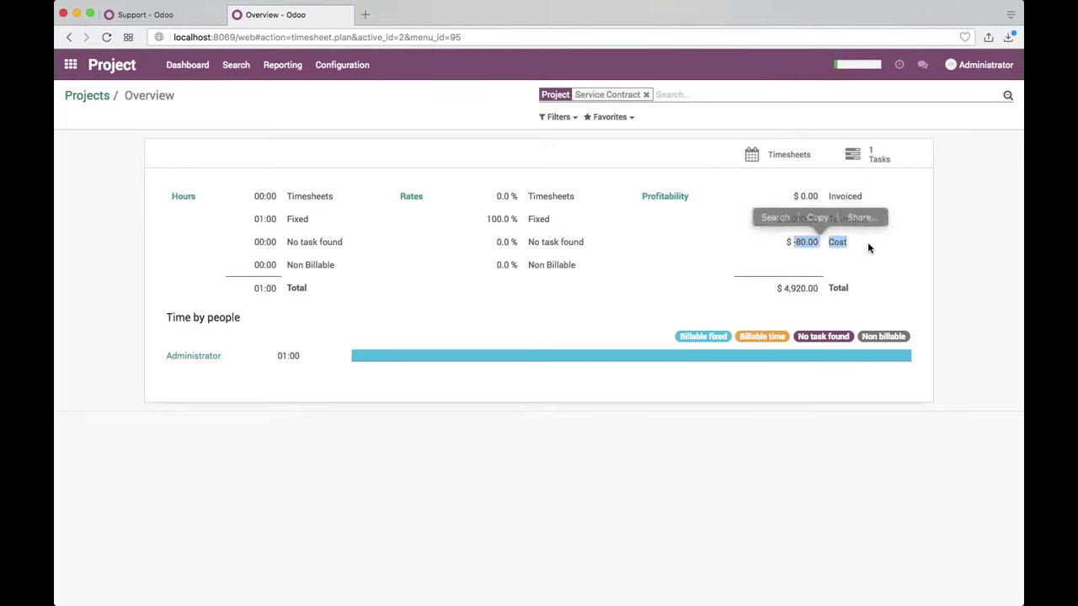
pyautogui.click(376, 179)
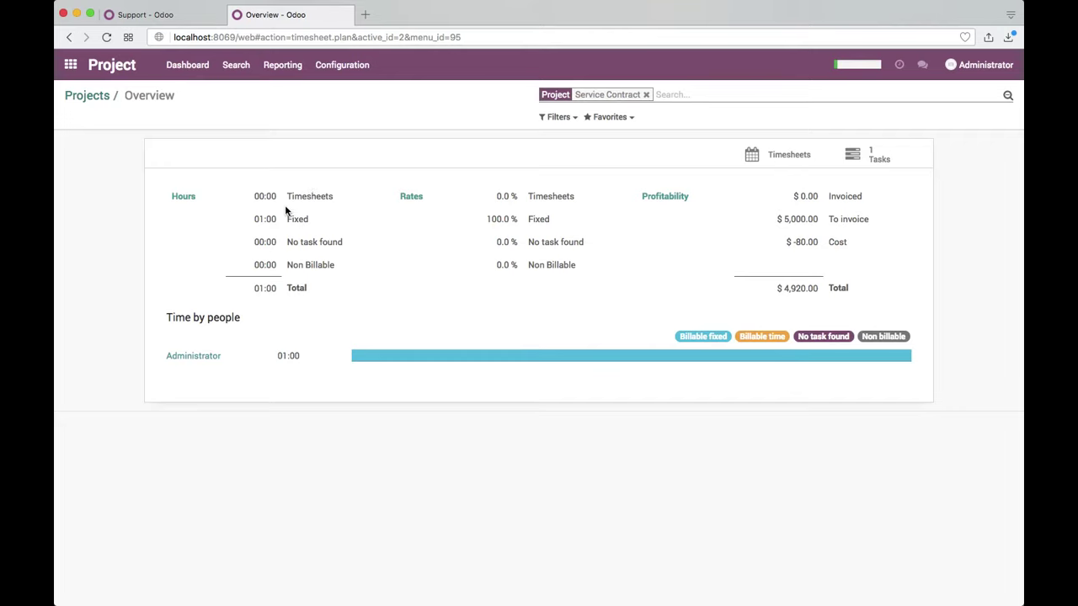
pyautogui.doubleClick(532, 219)
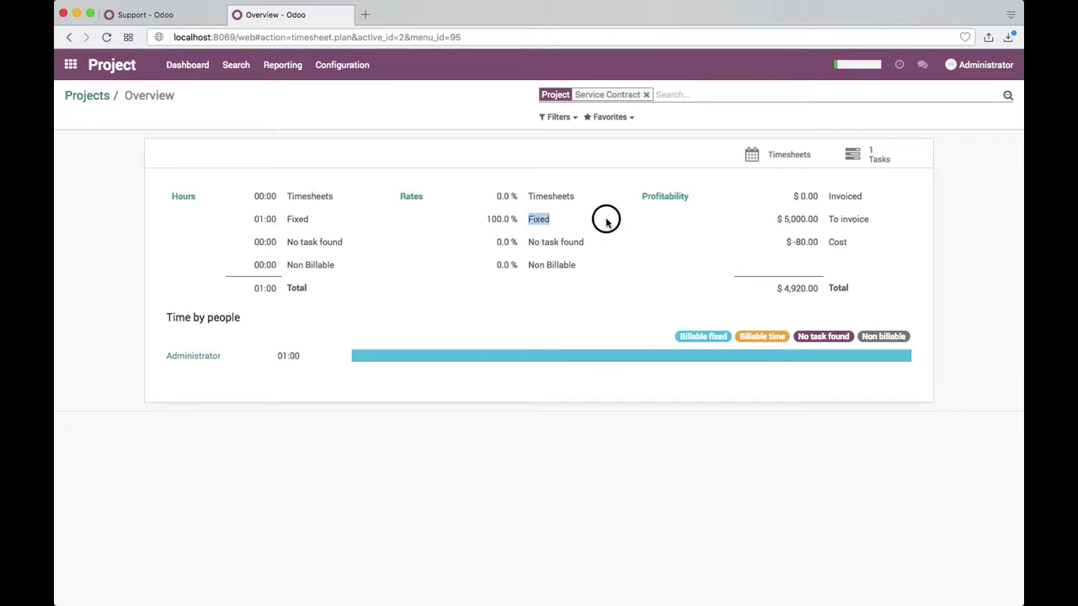
pyautogui.click(764, 407)
pyautogui.click(88, 95)
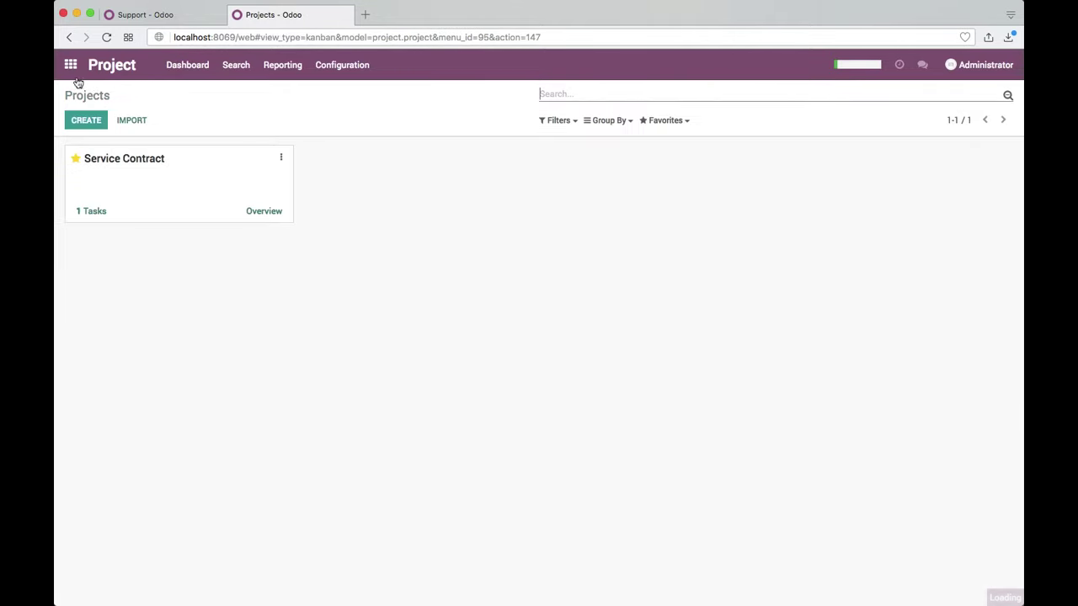
# Step: Open sales order SO001 in the Sales app
pyautogui.click(71, 66)
pyautogui.click(400, 181)
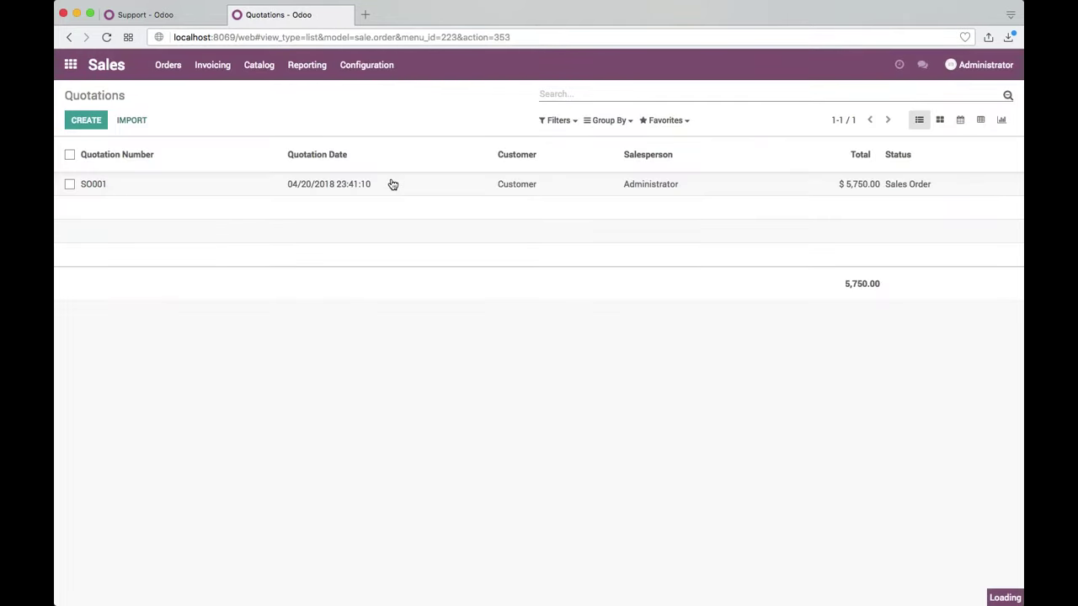
pyautogui.click(390, 183)
# Step: Create and validate invoice INV/2018/0001 for SO001, then return to the apps home menu
pyautogui.click(130, 146)
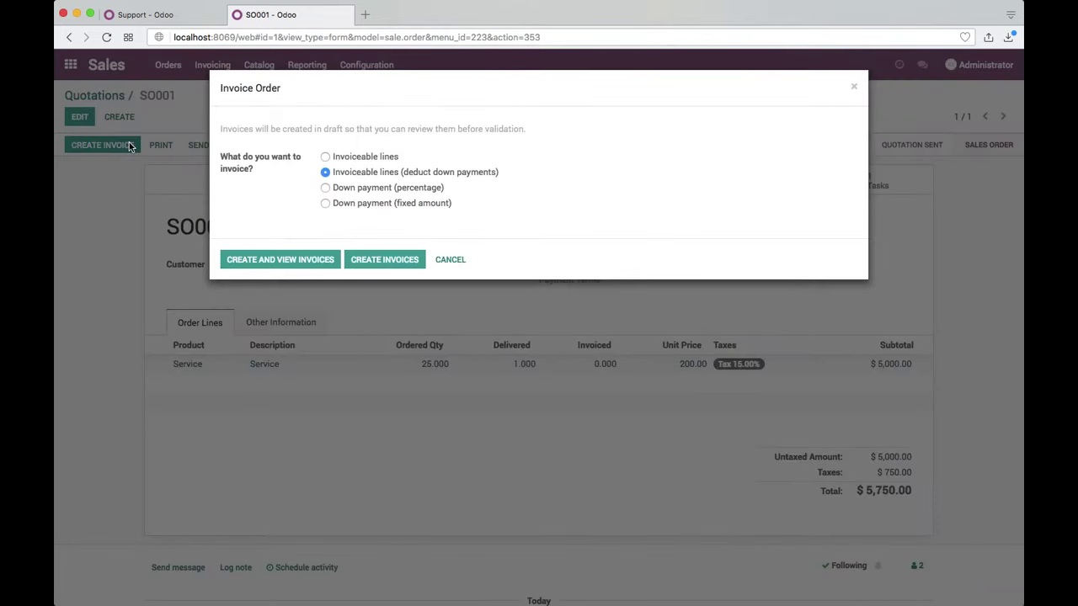
pyautogui.click(298, 260)
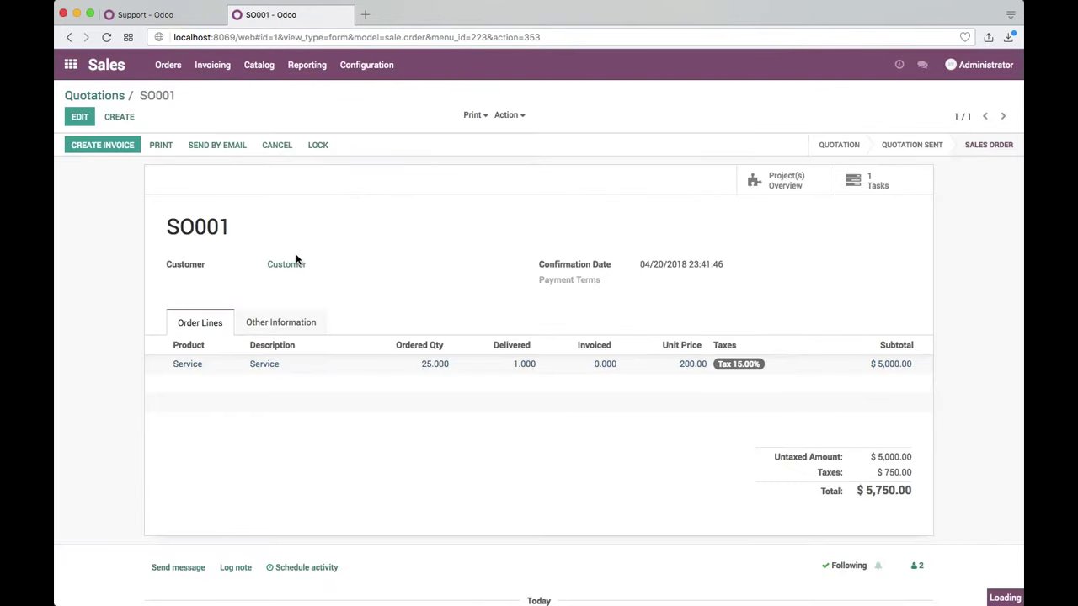
pyautogui.click(87, 152)
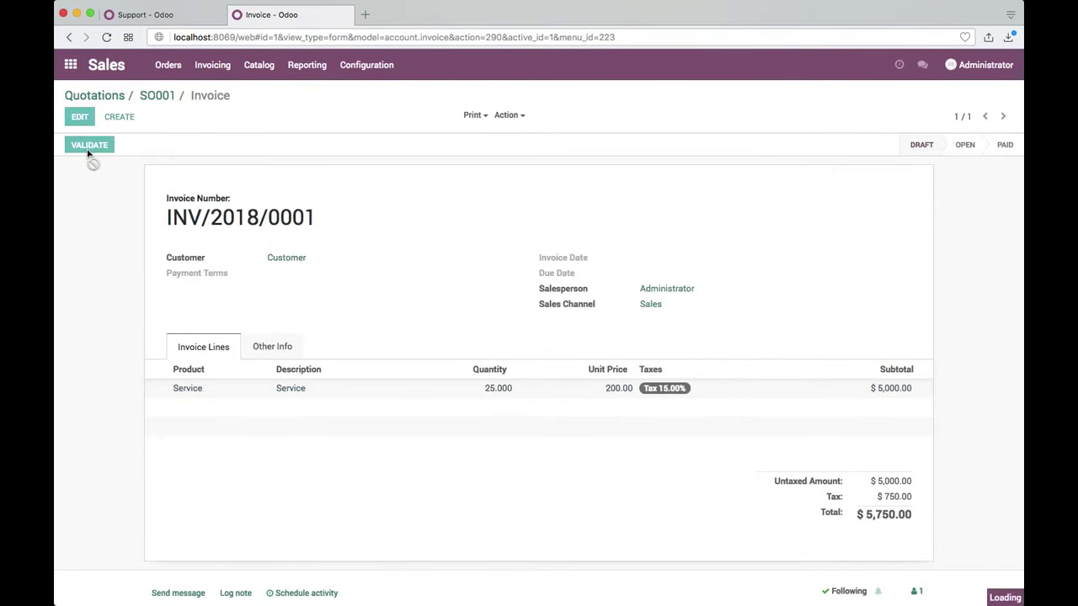
pyautogui.click(92, 95)
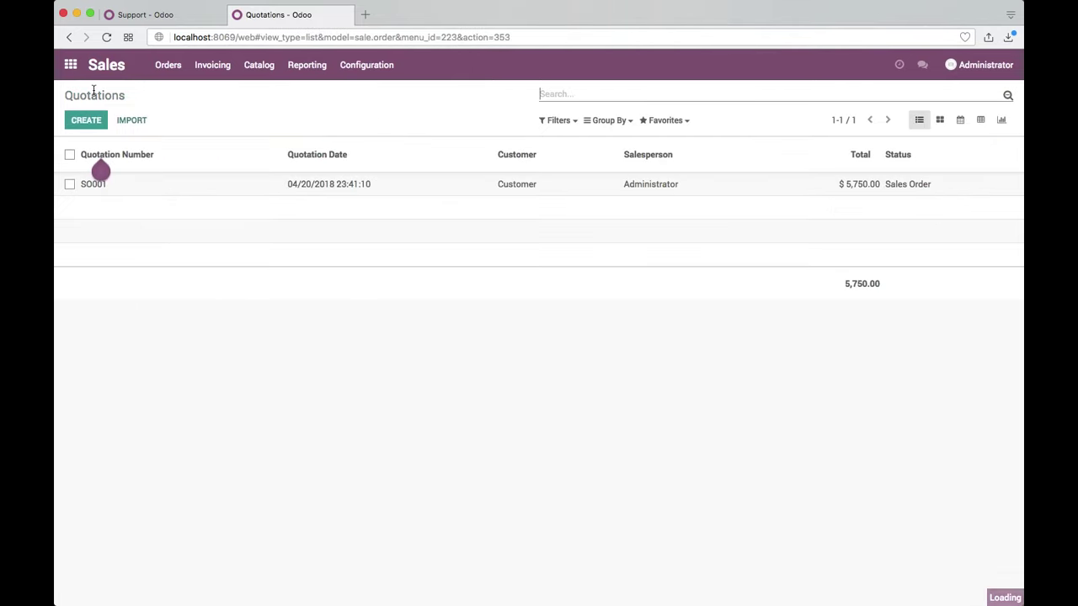
pyautogui.click(77, 73)
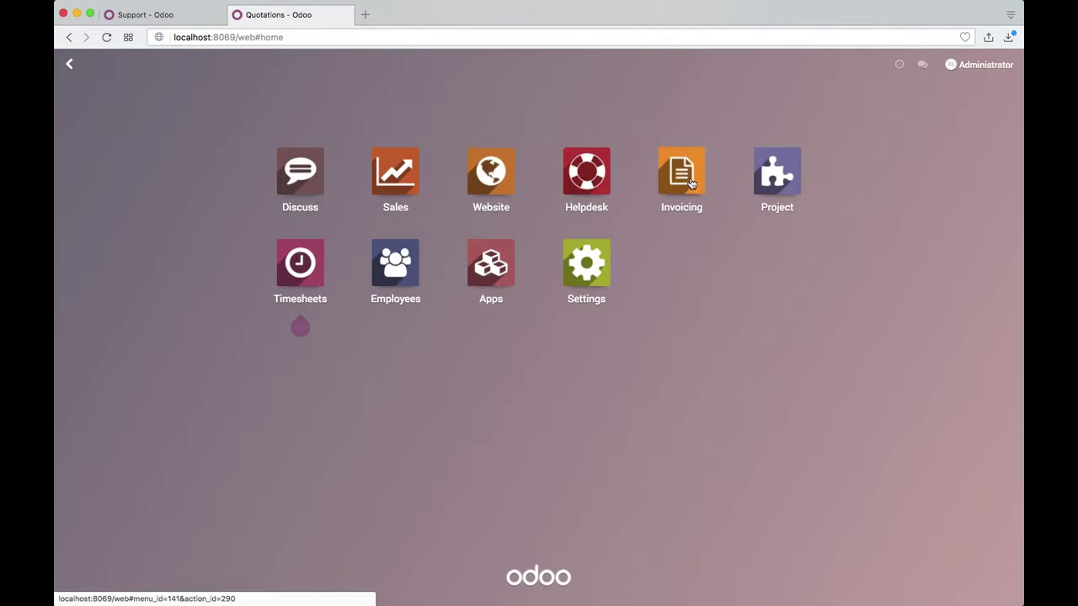
# Step: Review Service Contract's overview: $5,000.00 invoiced, $0.00 to invoice, $4,920.00 total
pyautogui.click(779, 183)
pyautogui.click(259, 213)
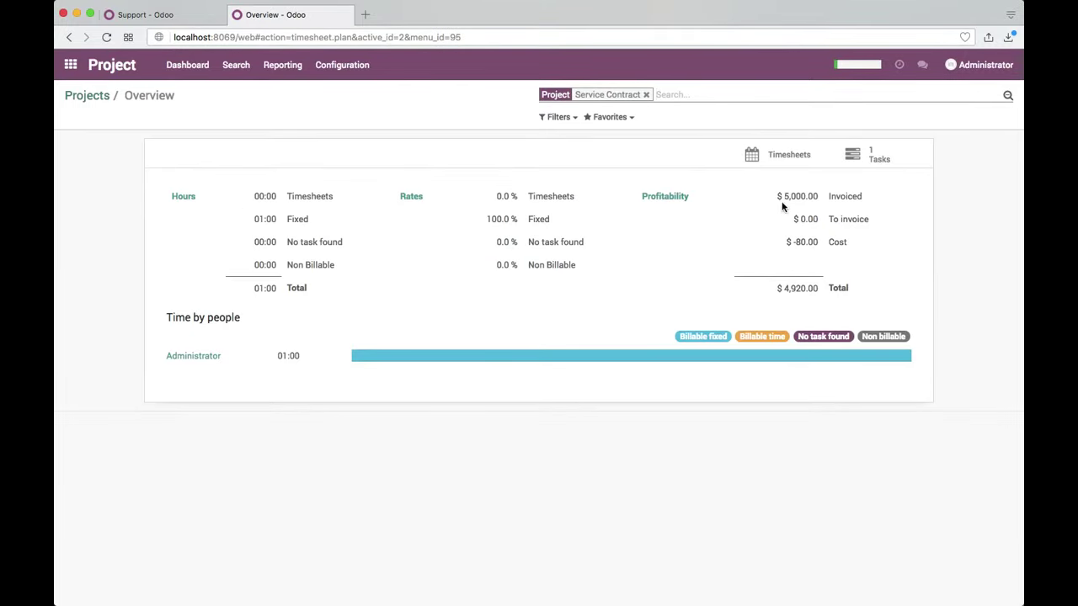
pyautogui.moveTo(783, 196); pyautogui.dragTo(861, 255)
pyautogui.click(860, 255)
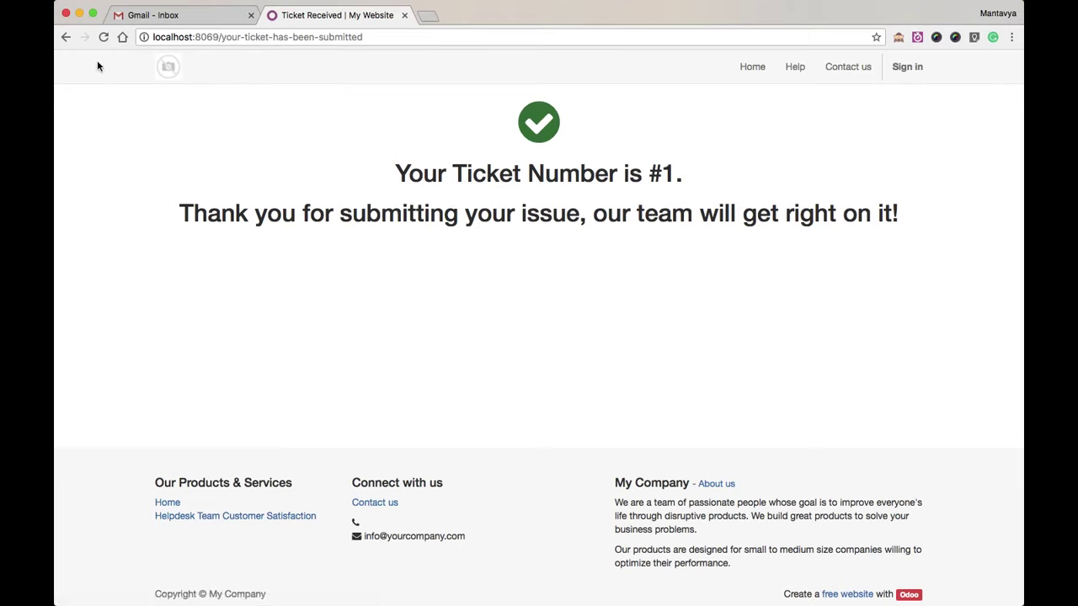
# Step: On the website support form, enter the customer's name, e-mail and the subject 'how to configure pos kit'
pyautogui.click(66, 37)
pyautogui.click(404, 157)
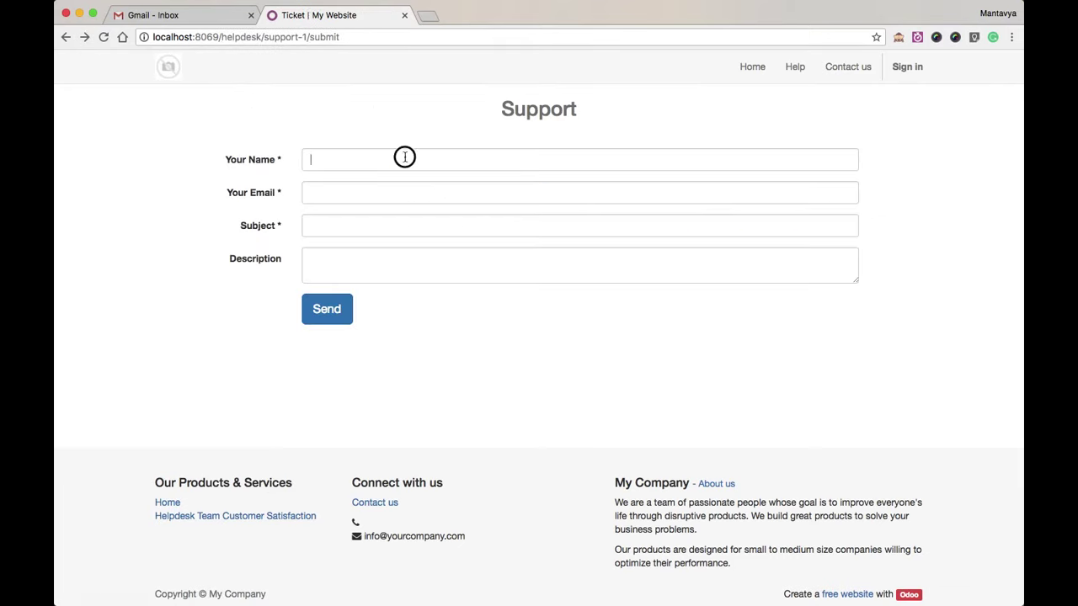
pyautogui.write('Customer')
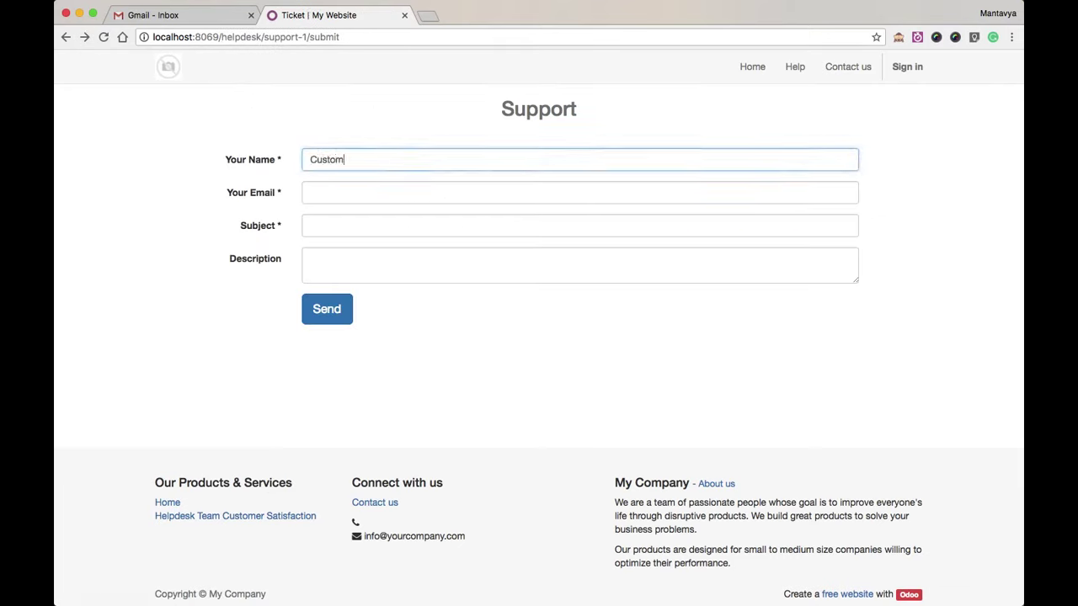
pyautogui.press('BackSpace')
pyautogui.press('BackSpace')
pyautogui.press('BackSpace')
pyautogui.press('BackSpace')
pyautogui.press('BackSpace')
pyautogui.press('BackSpace')
pyautogui.press('BackSpace')
pyautogui.press('BackSpace')
pyautogui.write('Customer')
pyautogui.press('Tab')
pyautogui.write('customer@gmail.com')
pyautogui.press('Tab')
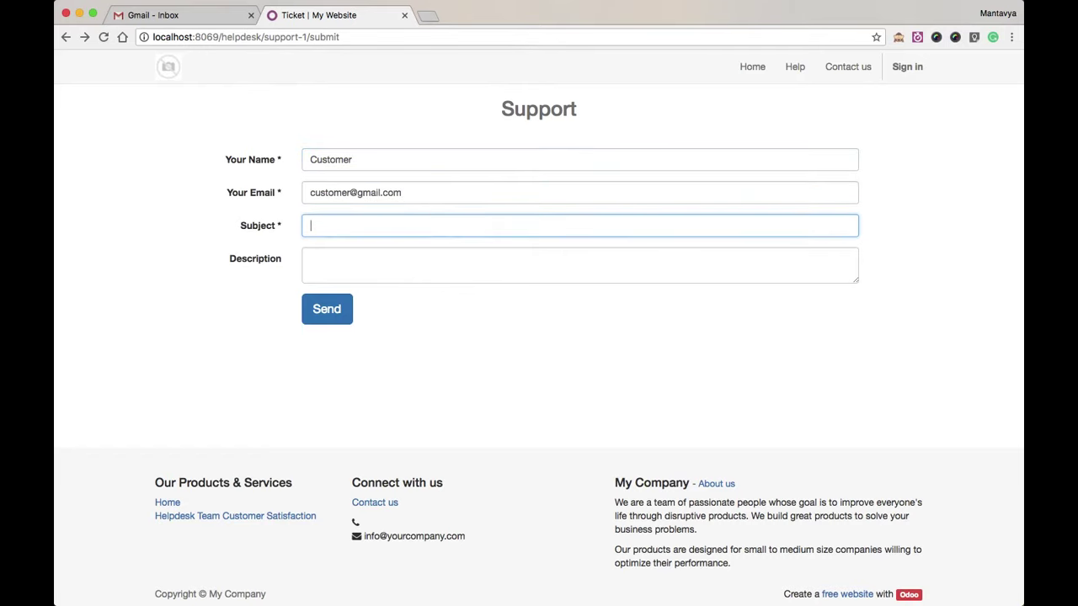
pyautogui.write('how to configr')
# Step: Describe the request 'can we have a skype session to understand' and send the ticket
pyautogui.click(579, 266)
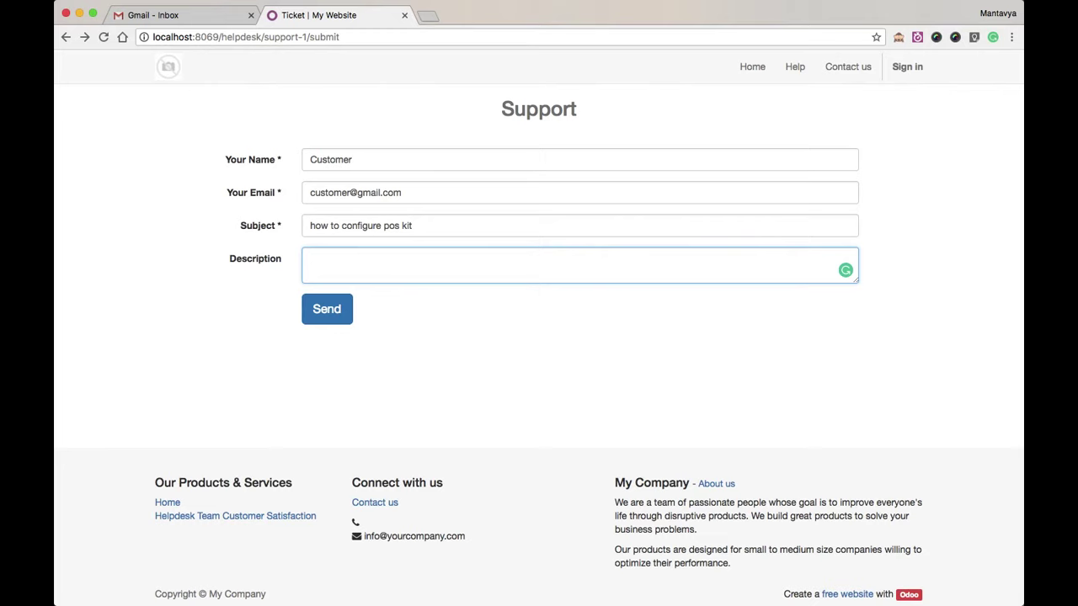
pyautogui.write('can we have a skype se')
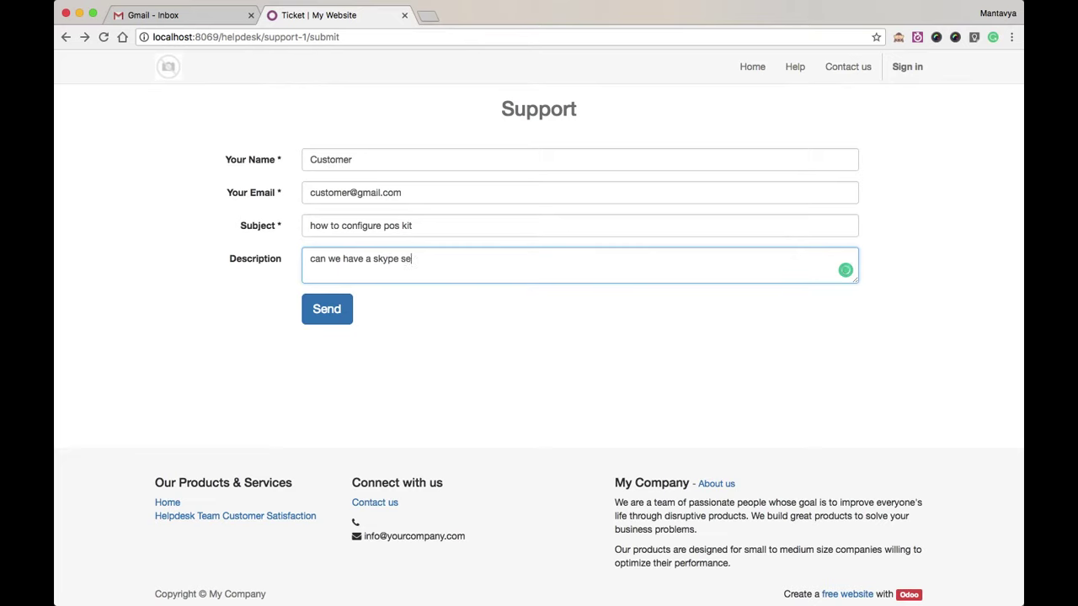
pyautogui.write('ssion to understand pos configuration')
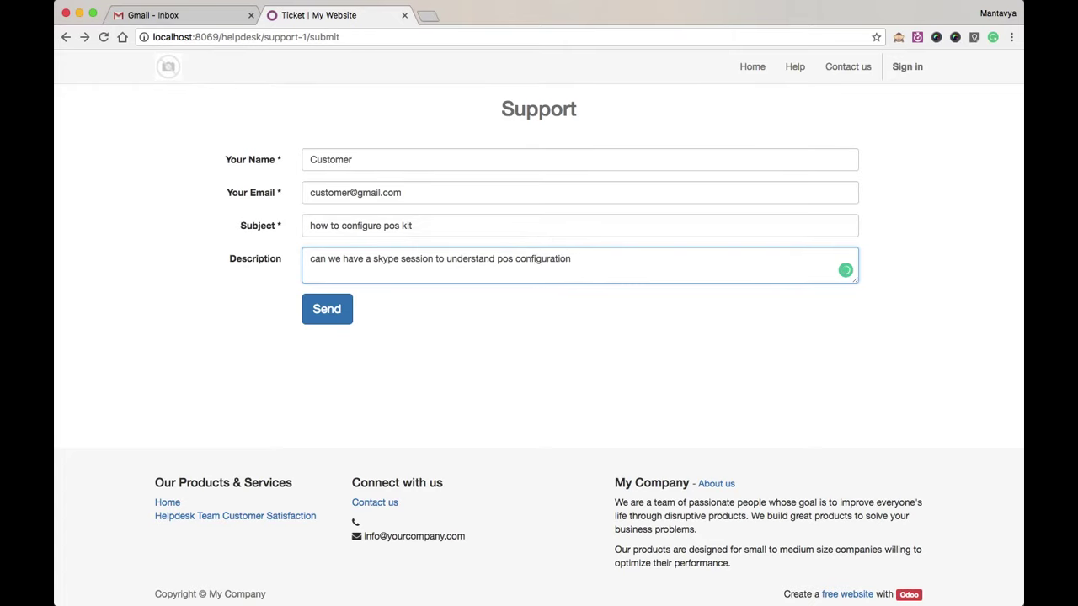
pyautogui.click(337, 308)
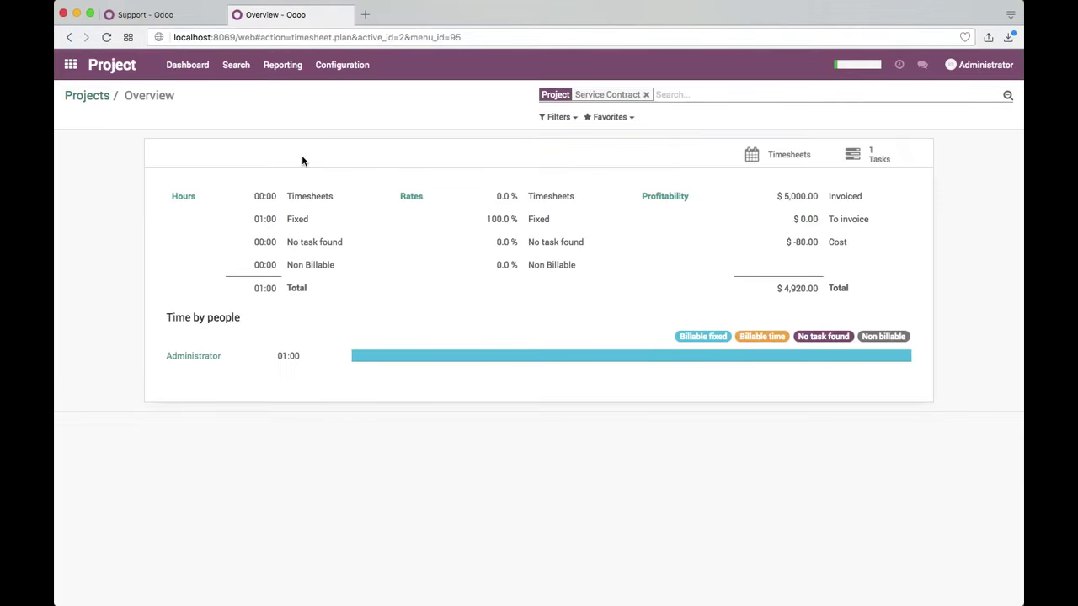
# Step: Open the unassigned Support ticket 'how to configure pos kit' in Helpdesk
pyautogui.click(76, 99)
pyautogui.click(71, 65)
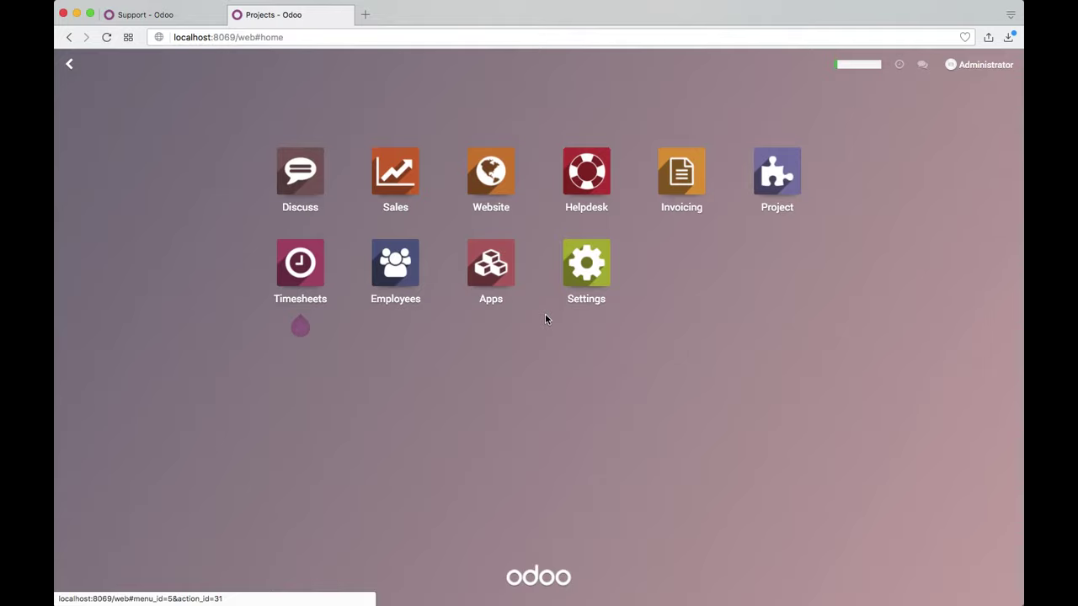
pyautogui.click(757, 171)
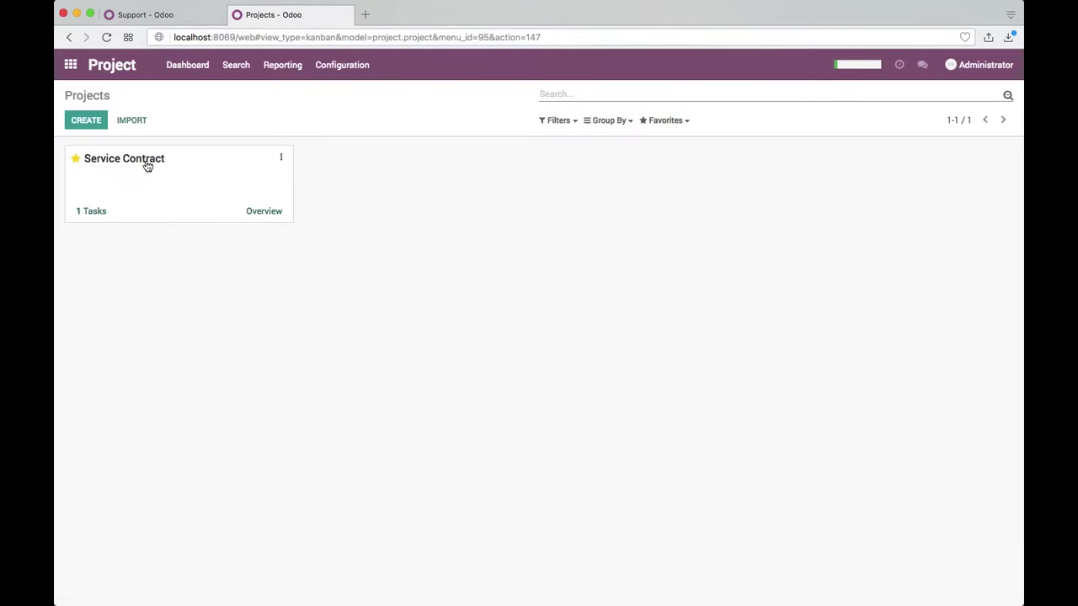
pyautogui.click(70, 65)
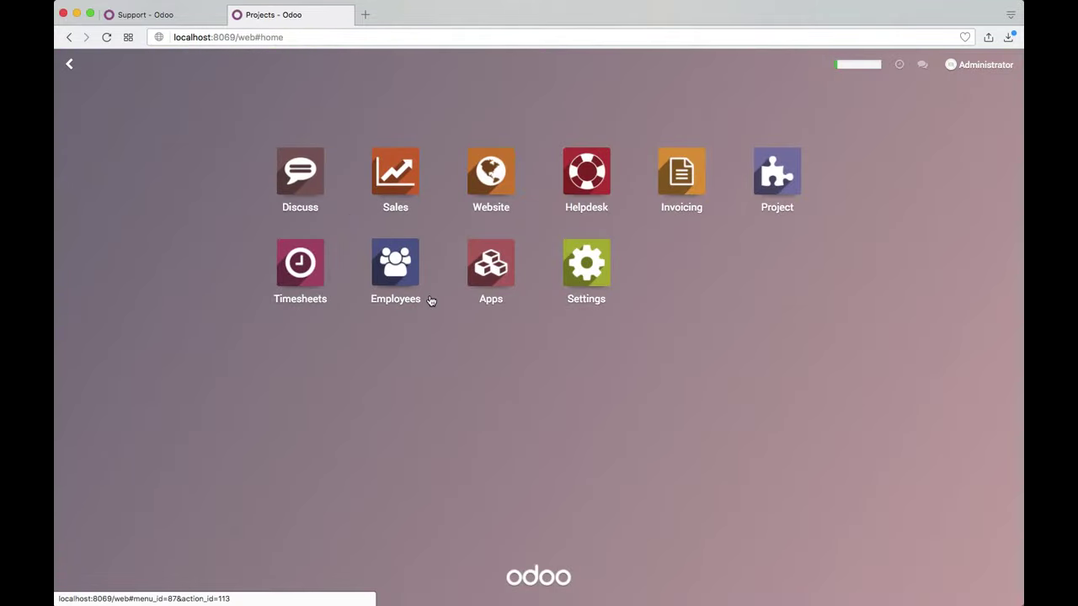
pyautogui.click(605, 184)
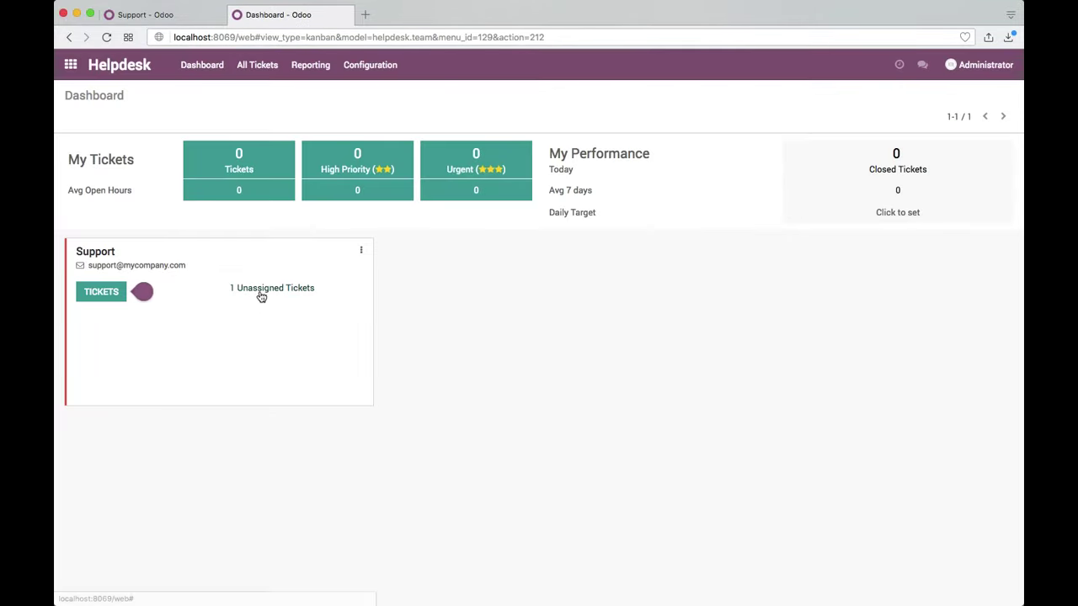
pyautogui.click(260, 294)
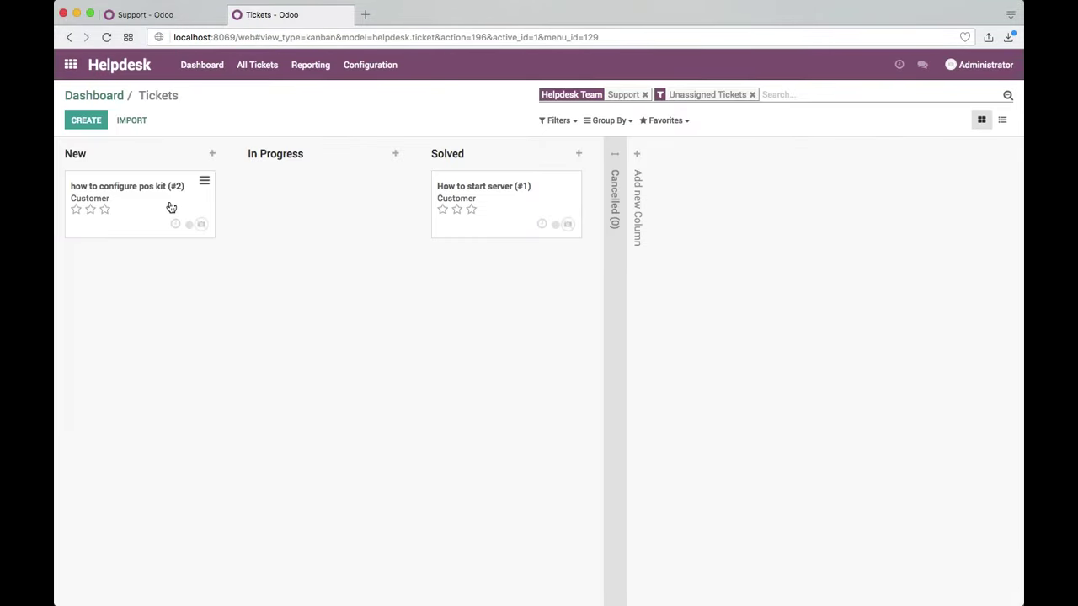
pyautogui.click(170, 208)
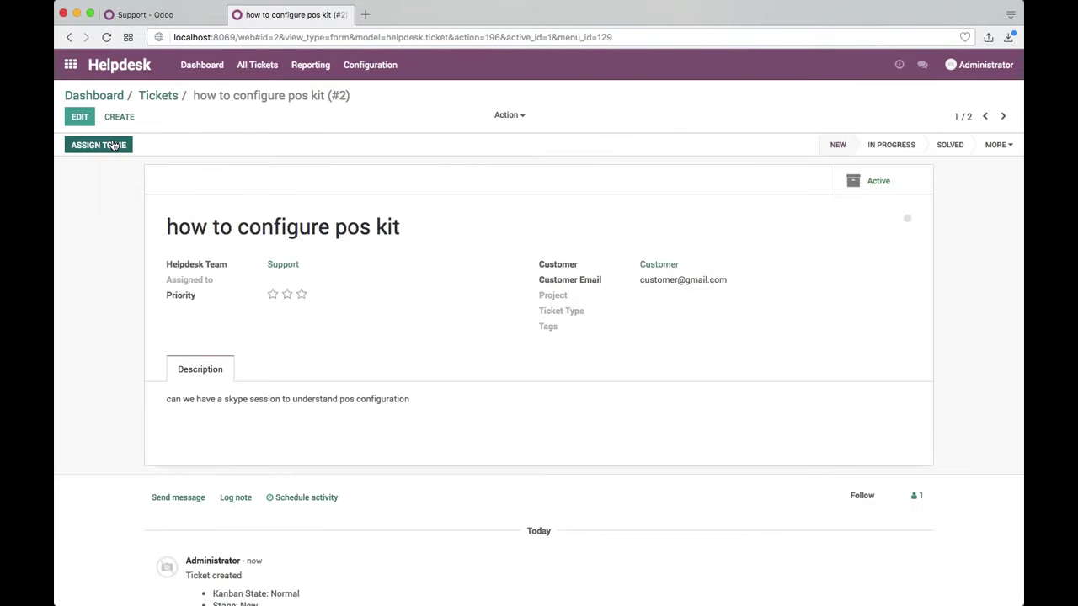
# Step: Assign the ticket to yourself and link it to the Service Contract project
pyautogui.click(99, 144)
pyautogui.click(81, 117)
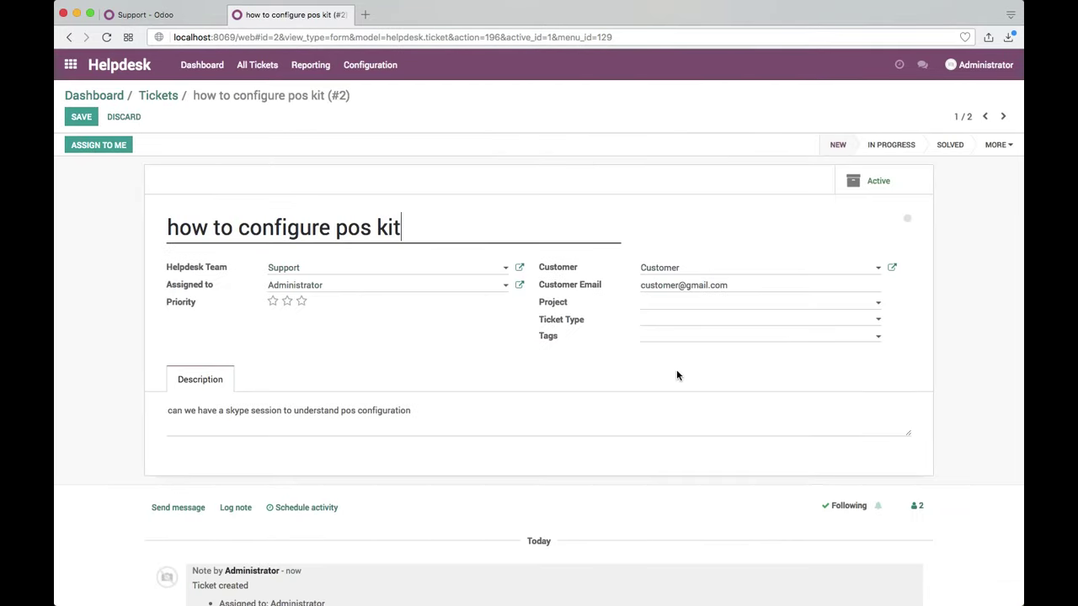
pyautogui.click(693, 307)
pyautogui.click(690, 321)
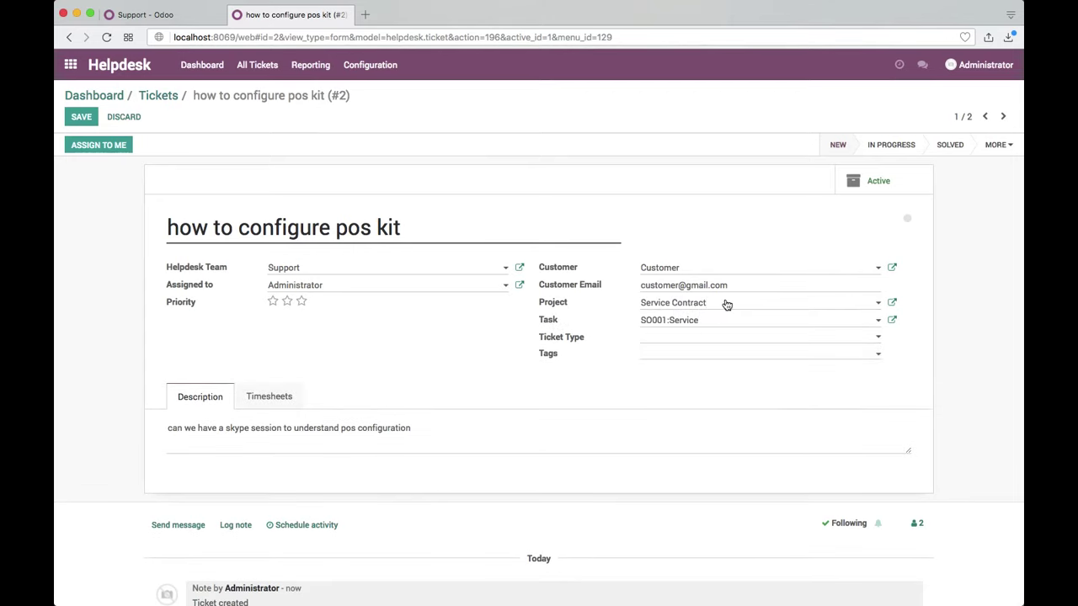
# Step: Log a 2:30 timesheet 'skype session / explain pos configuration' and save the ticket
pyautogui.click(278, 397)
pyautogui.click(201, 438)
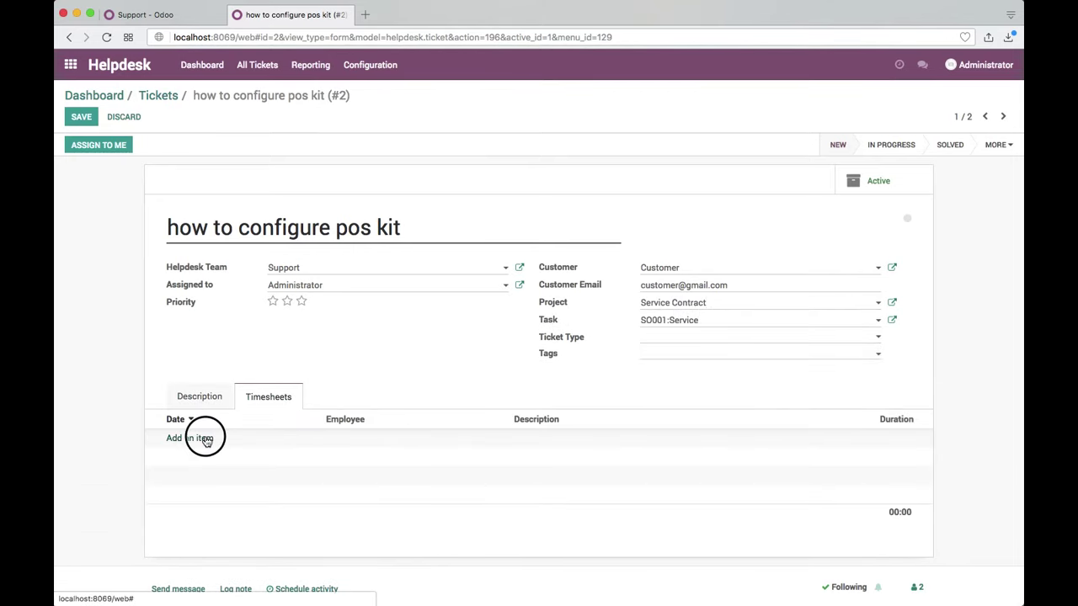
pyautogui.press('Tab')
pyautogui.press('Tab')
pyautogui.write('sky')
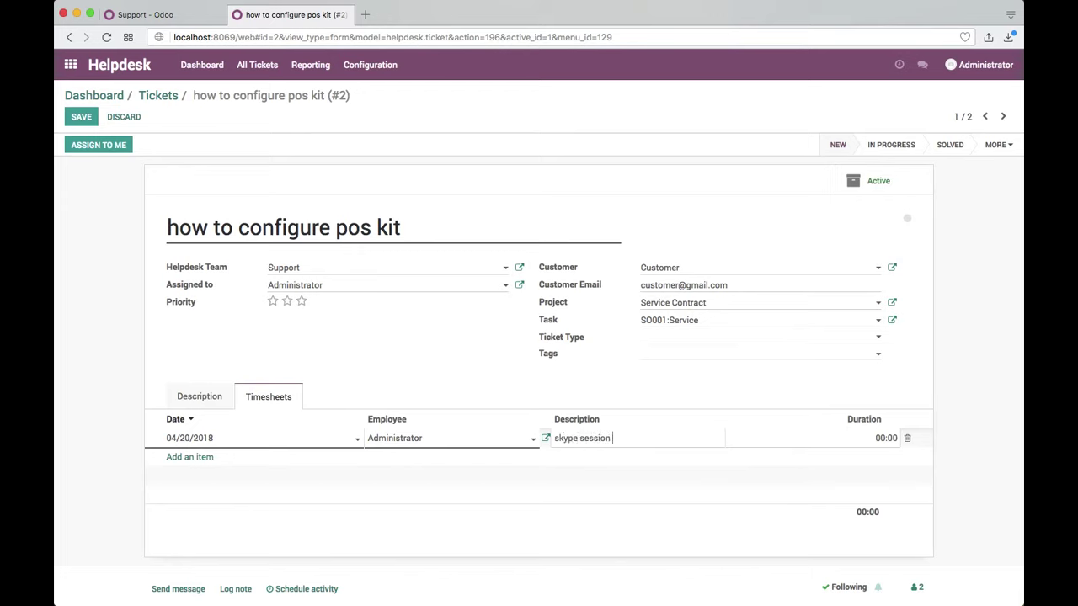
pyautogui.write('pe session / explain pos configuration')
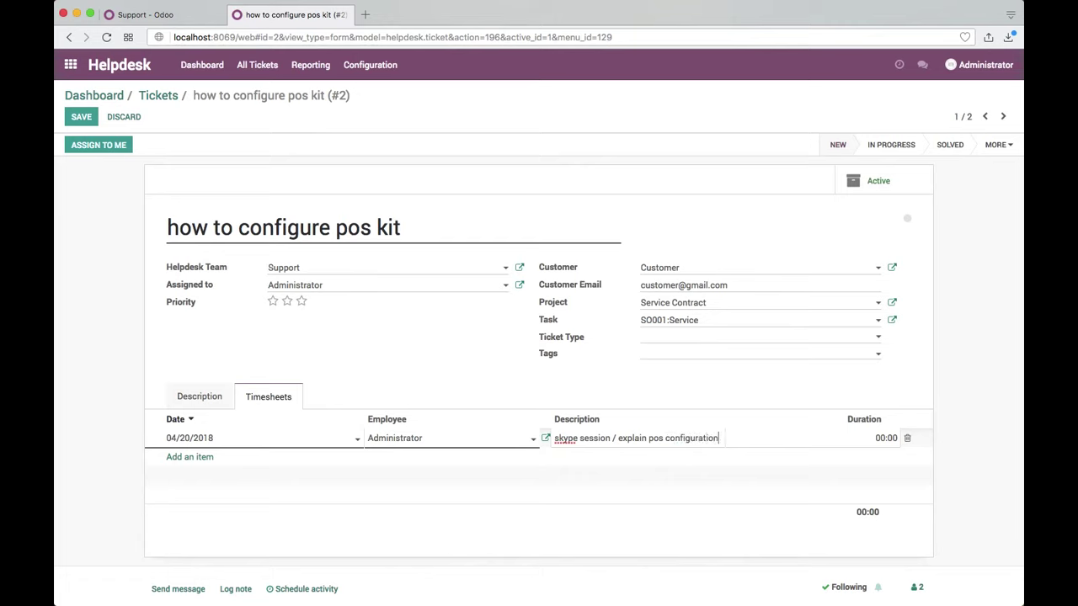
pyautogui.press('Tab')
pyautogui.write('2:30')
pyautogui.hotkey('shift', 'Tab')
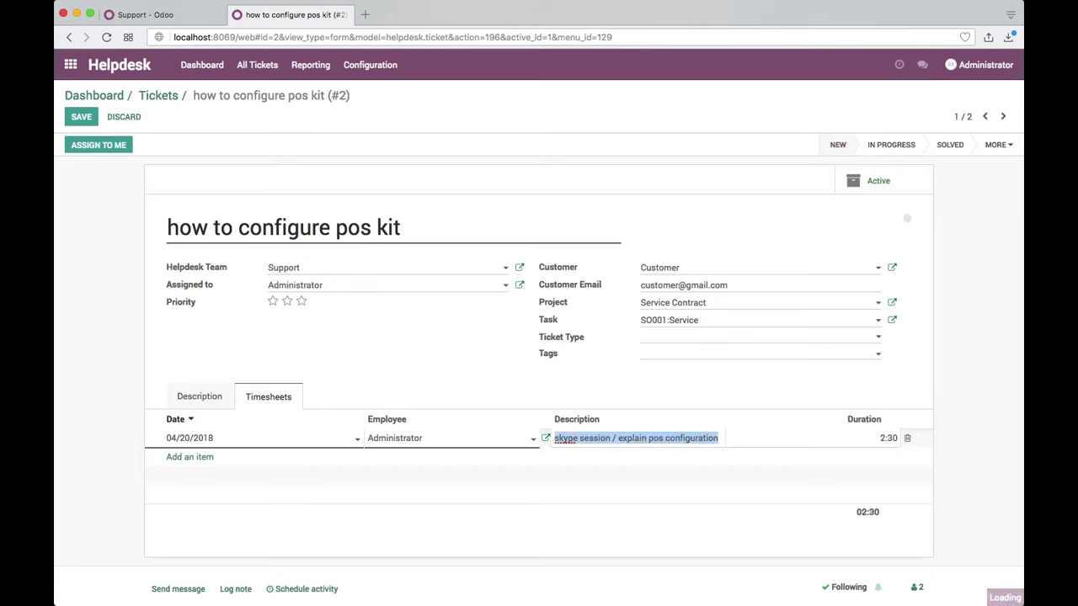
pyautogui.click(351, 356)
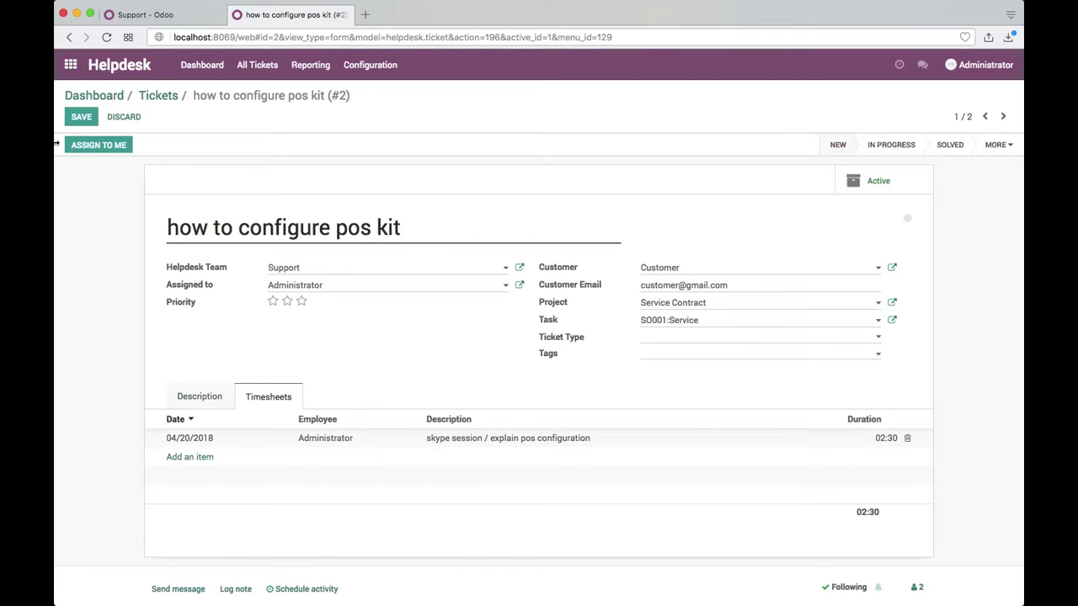
pyautogui.click(80, 117)
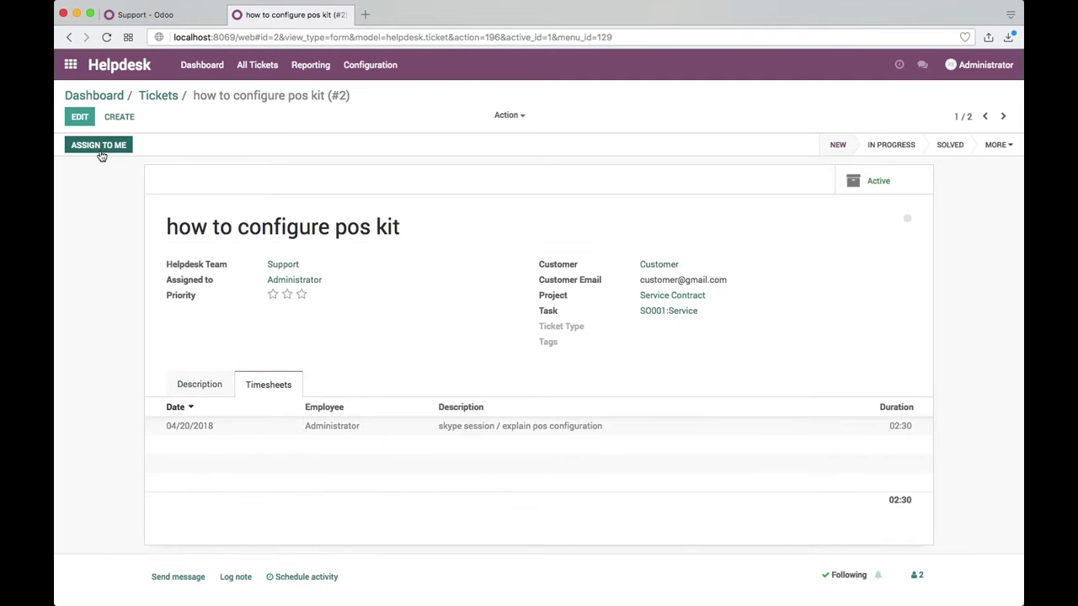
# Step: Mark the pos kit ticket as Solved and check the How to start server ticket
pyautogui.click(99, 146)
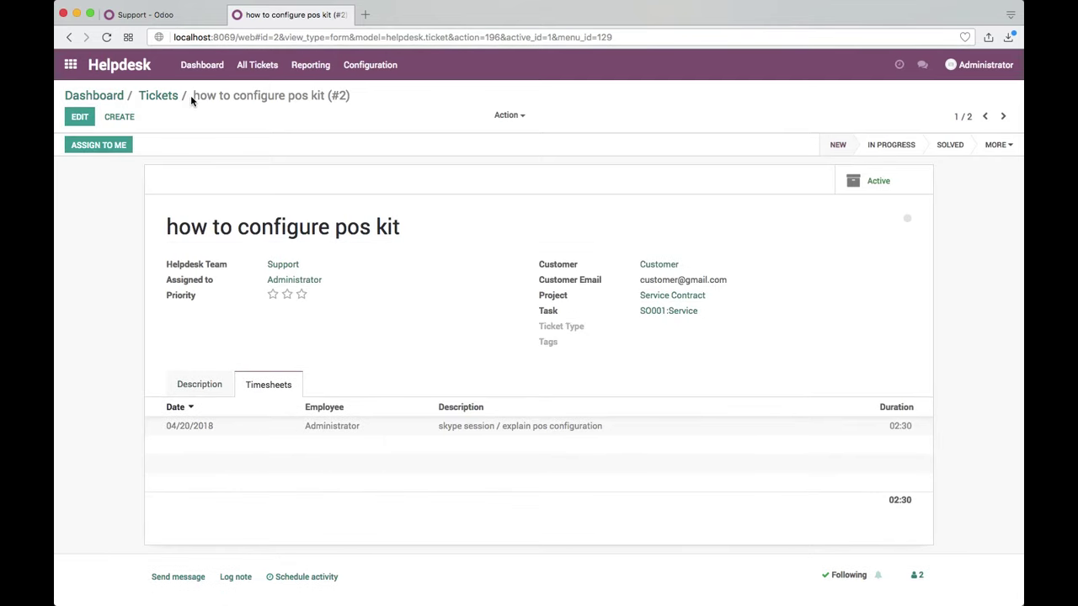
pyautogui.click(947, 141)
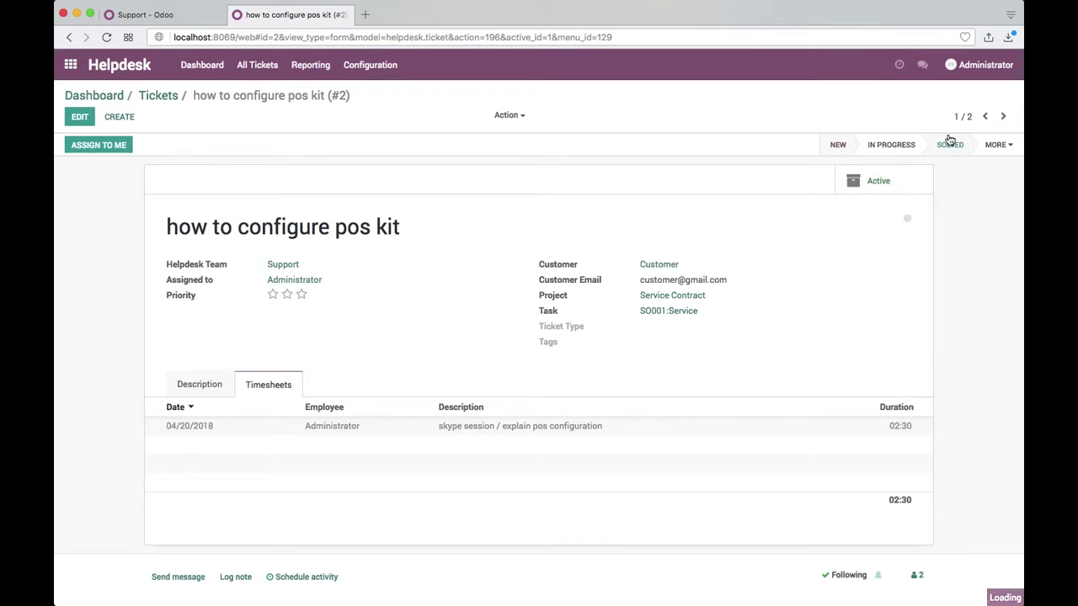
pyautogui.click(147, 95)
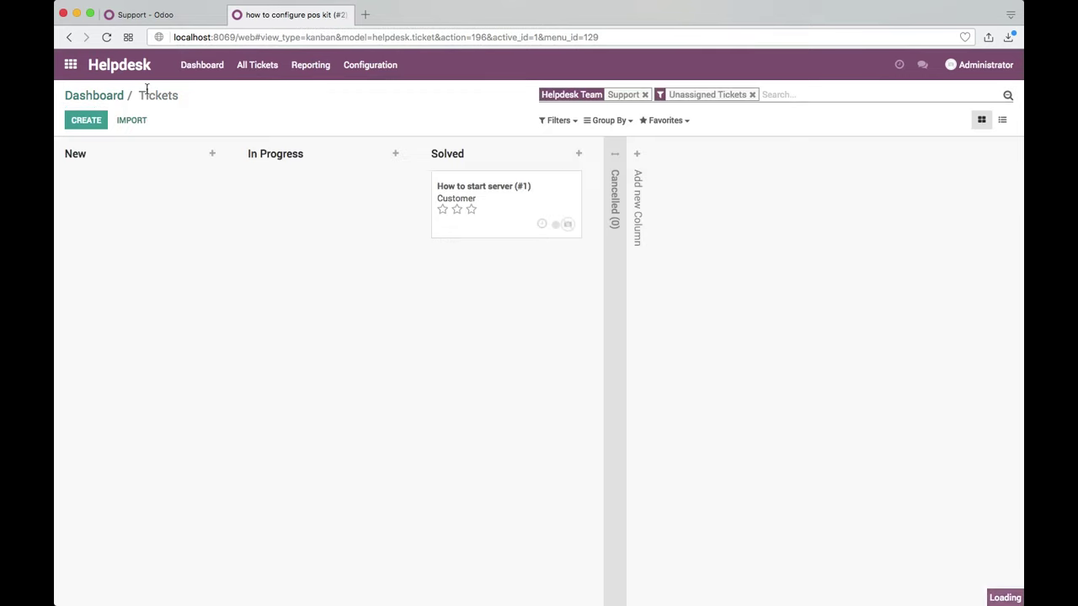
pyautogui.click(527, 194)
pyautogui.click(99, 145)
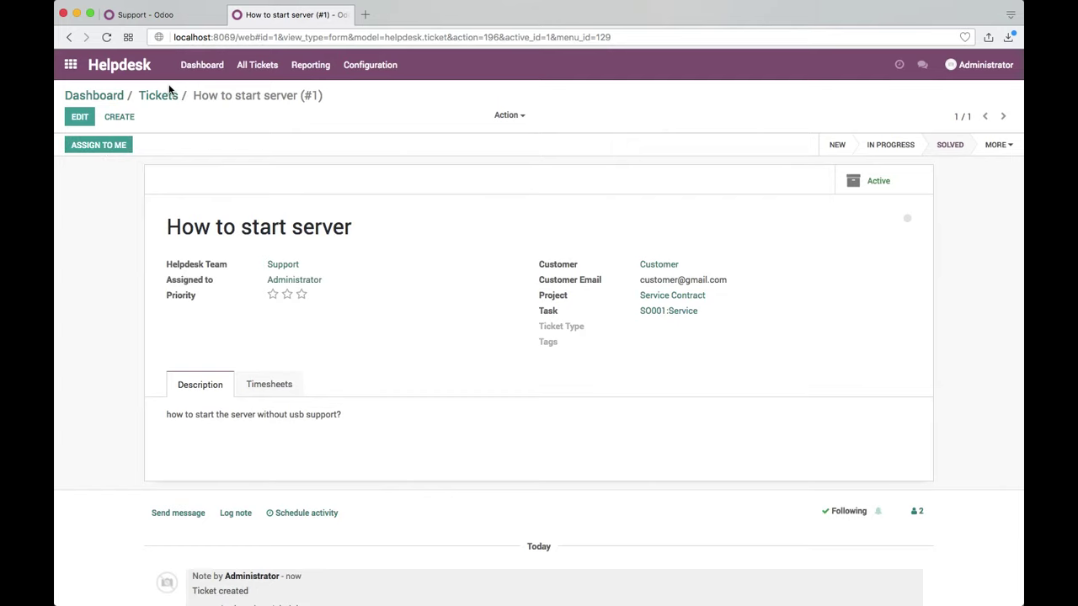
pyautogui.click(160, 96)
# Step: Look over the Support team's tickets from the Helpdesk dashboard, then go to the Project app
pyautogui.click(106, 95)
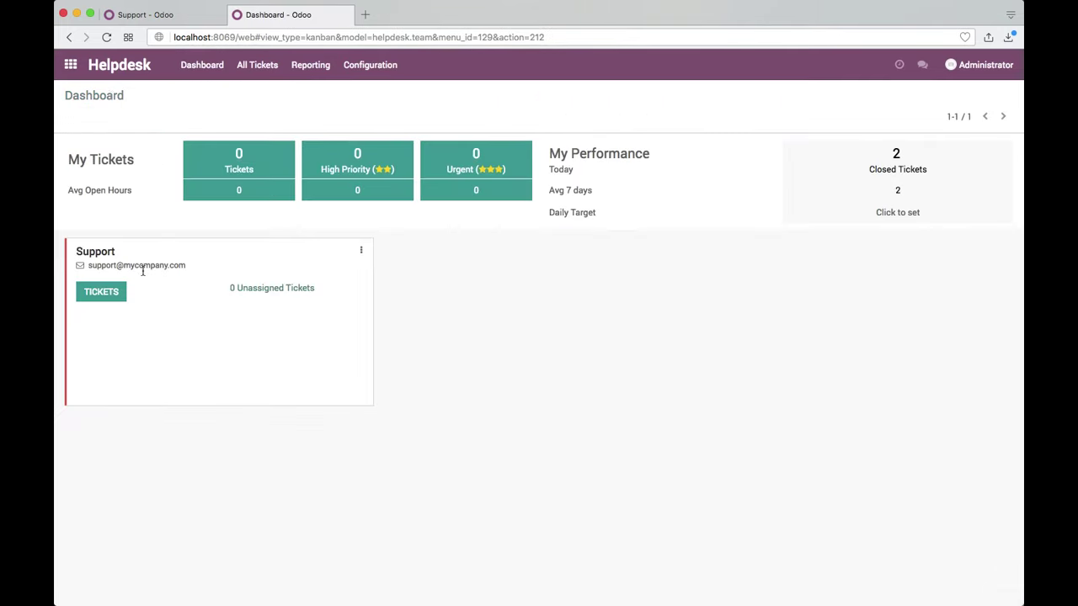
pyautogui.click(112, 301)
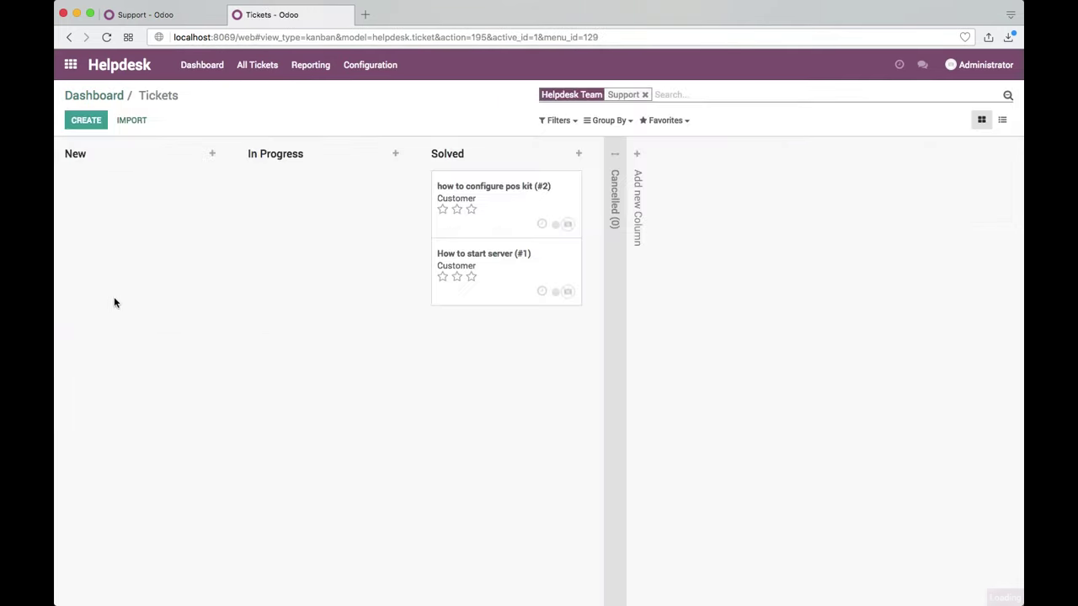
pyautogui.click(114, 95)
pyautogui.click(71, 64)
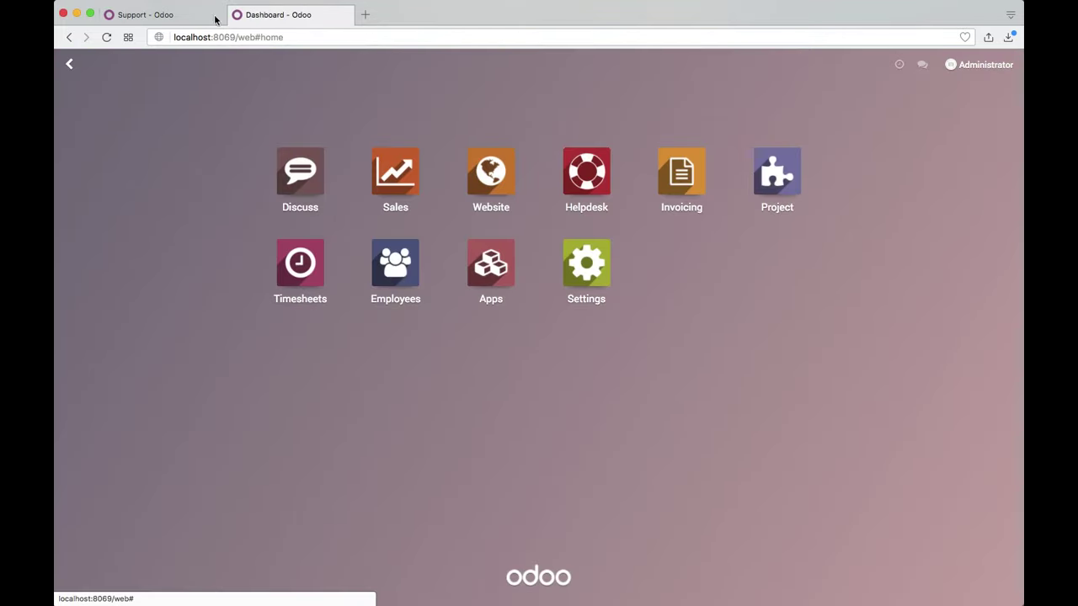
pyautogui.click(777, 202)
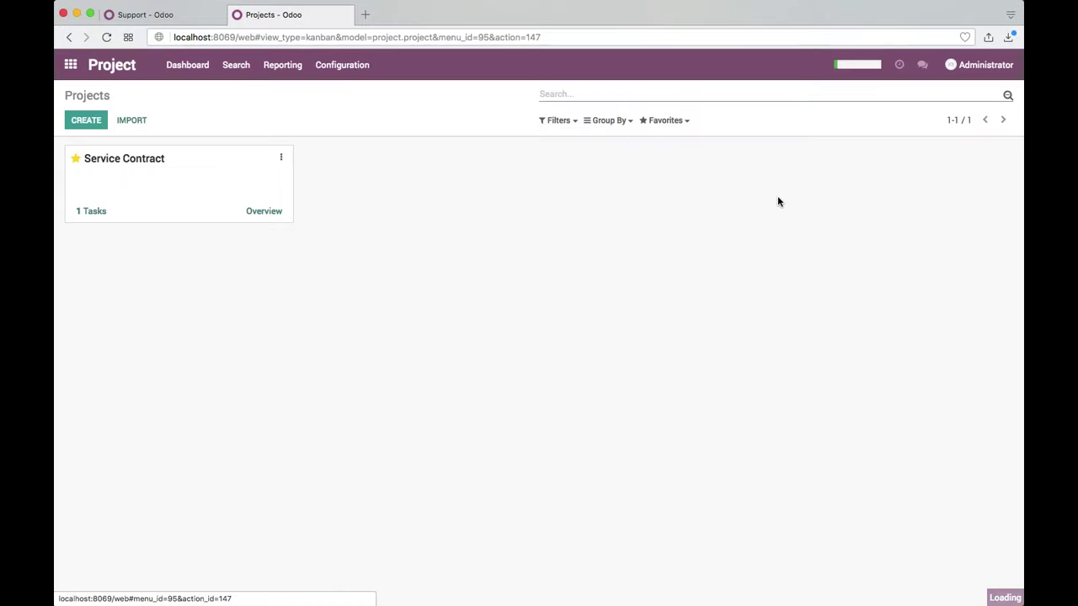
pyautogui.click(107, 221)
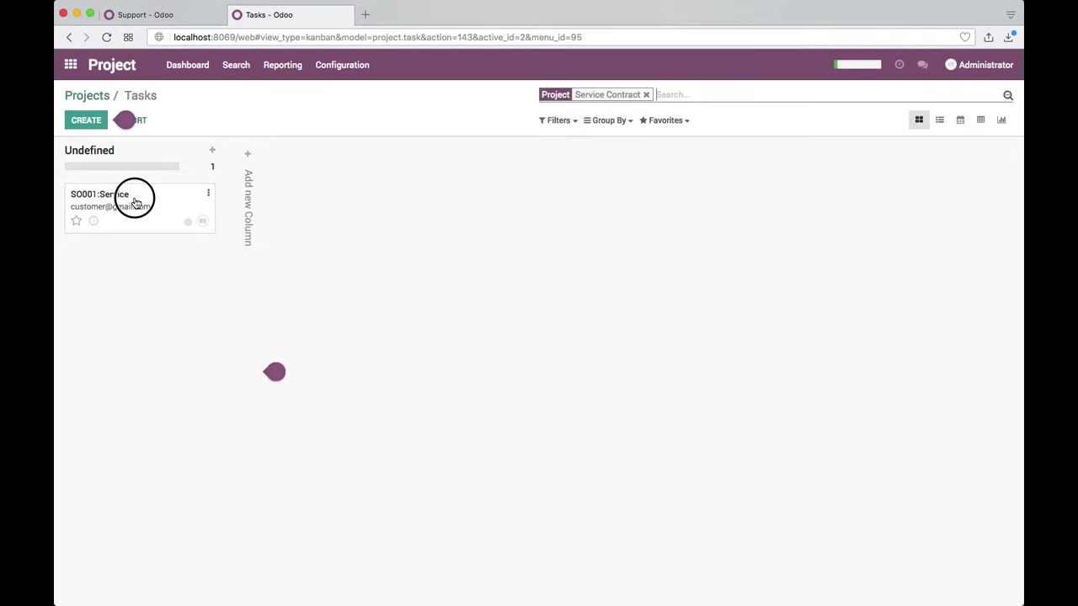
pyautogui.click(134, 202)
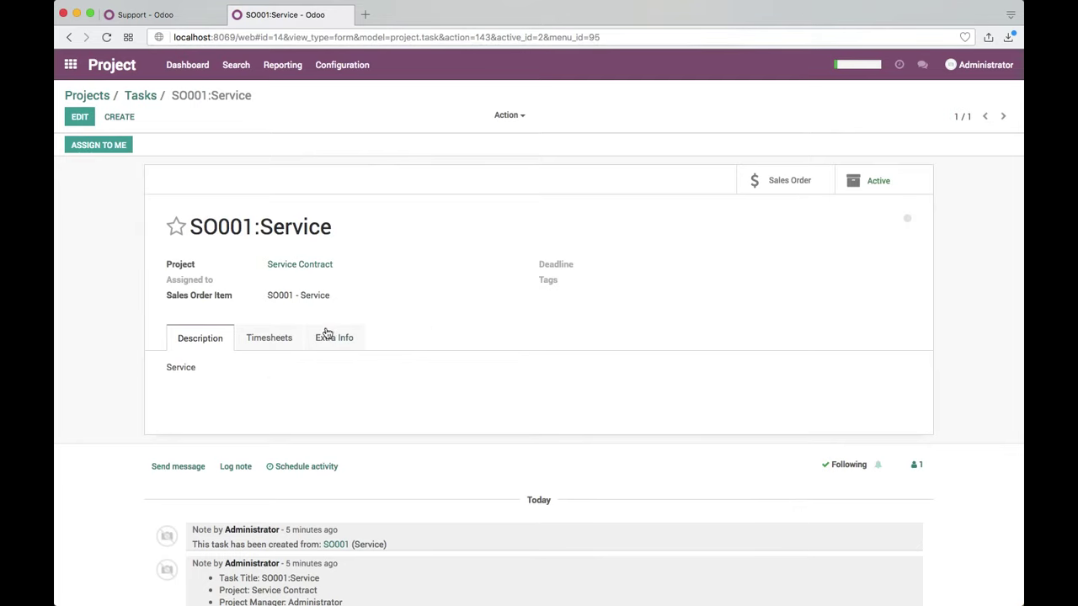
pyautogui.click(299, 338)
pyautogui.moveTo(270, 377); pyautogui.dragTo(339, 378)
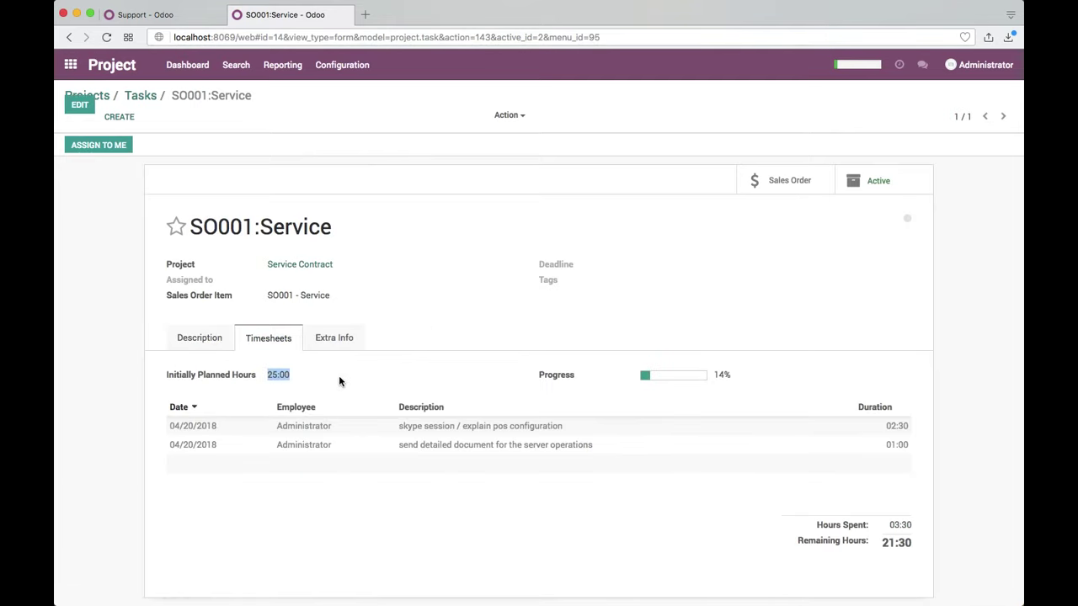
pyautogui.moveTo(890, 524); pyautogui.dragTo(915, 522)
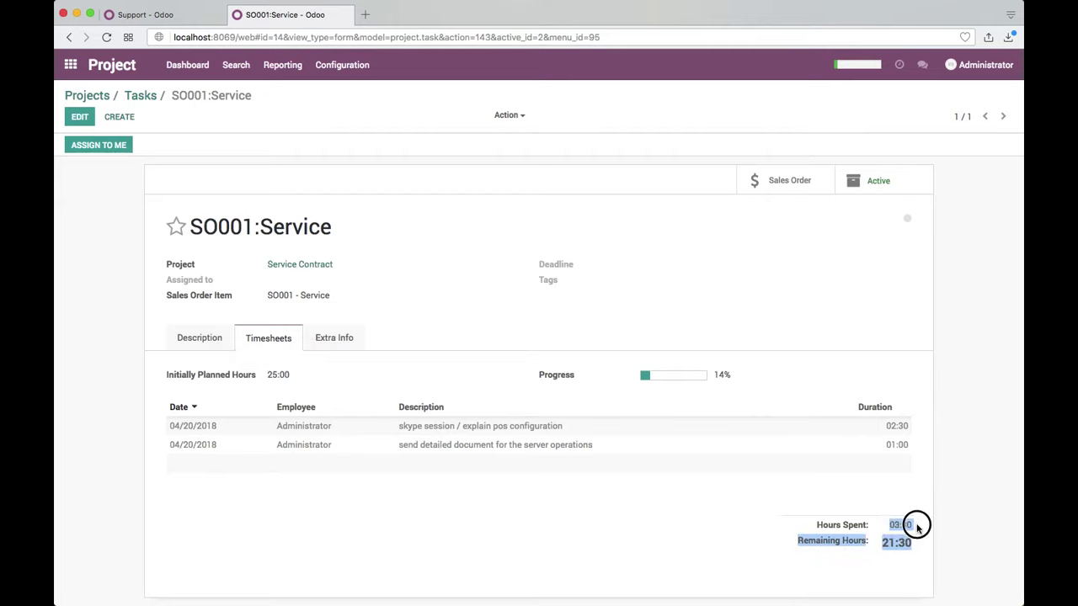
pyautogui.click(916, 523)
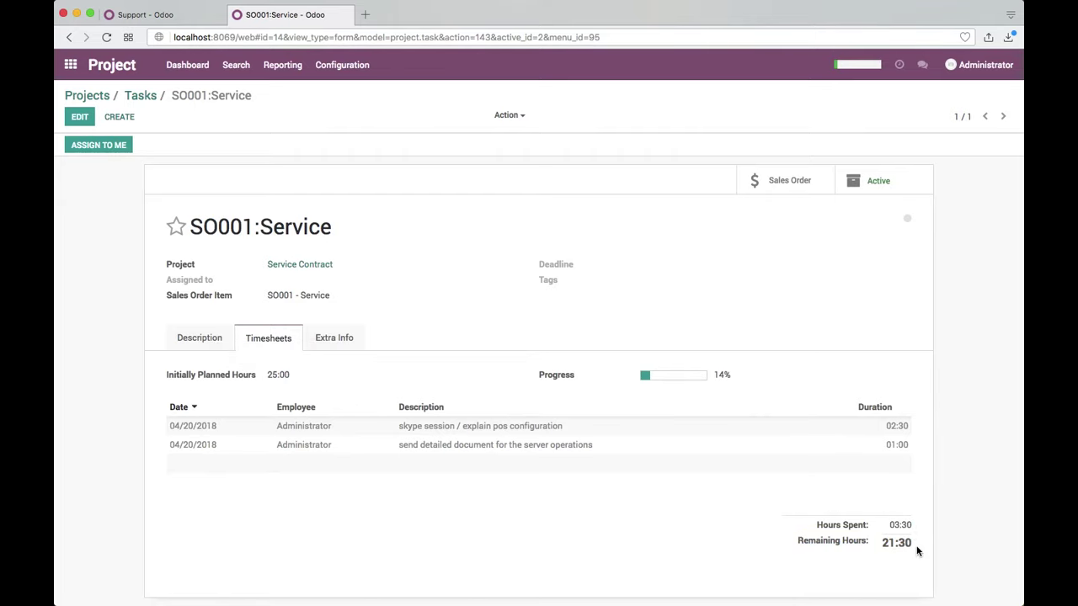
pyautogui.click(202, 342)
pyautogui.click(151, 99)
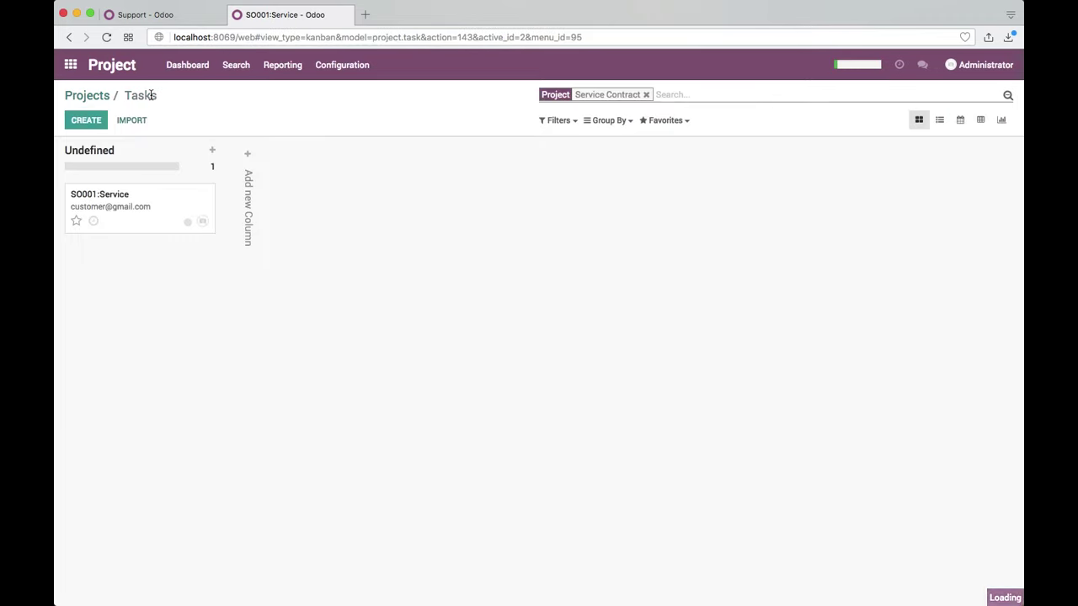
pyautogui.click(99, 101)
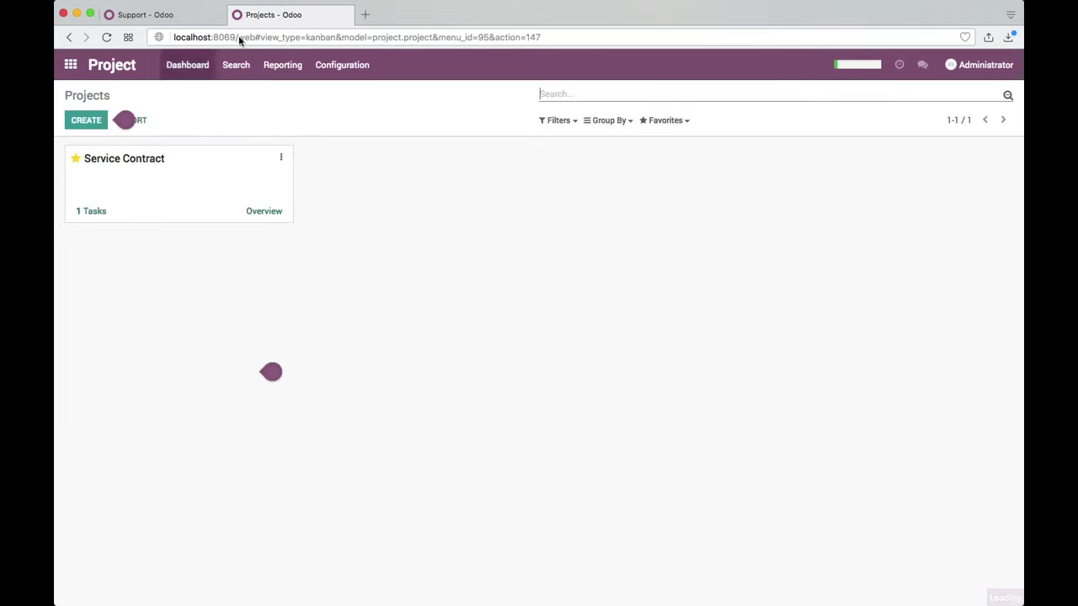
# Step: Review Service Contract's overview: 03:30 fixed hours at 100.0 %, -280.00 cost, $4,720.00 total
pyautogui.click(287, 210)
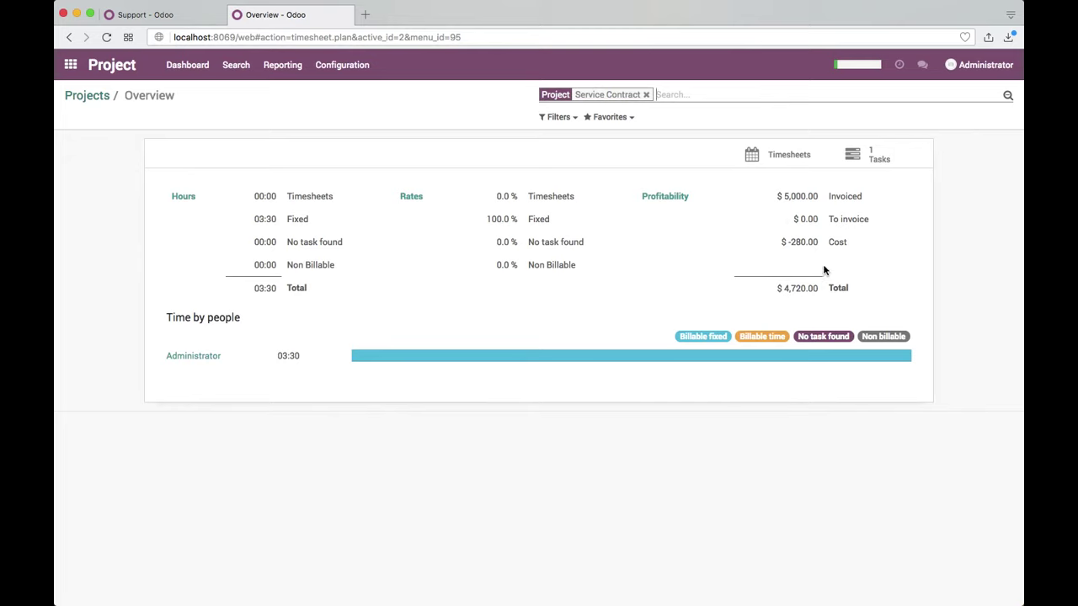
pyautogui.moveTo(795, 244); pyautogui.dragTo(868, 240)
pyautogui.moveTo(278, 358); pyautogui.dragTo(319, 356)
pyautogui.click(254, 219)
pyautogui.moveTo(254, 219); pyautogui.dragTo(306, 218)
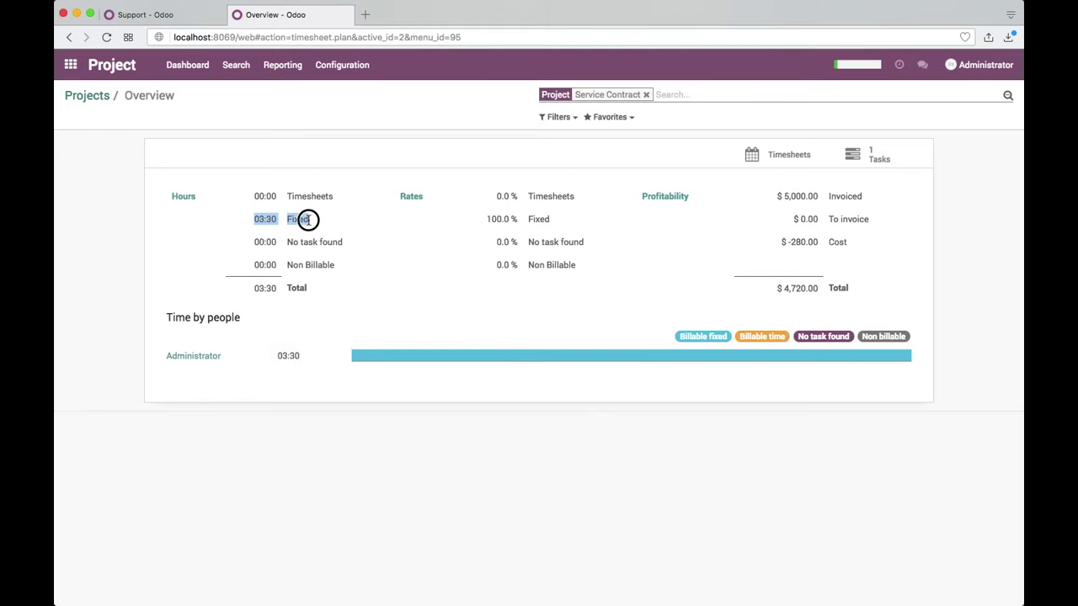
pyautogui.moveTo(487, 219); pyautogui.dragTo(556, 225)
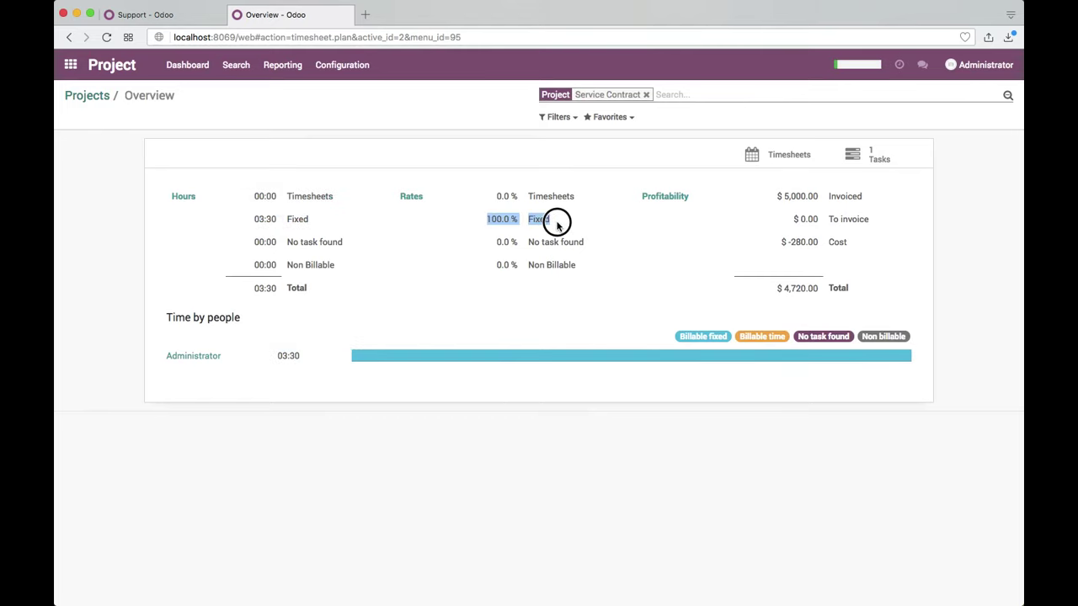
pyautogui.click(631, 225)
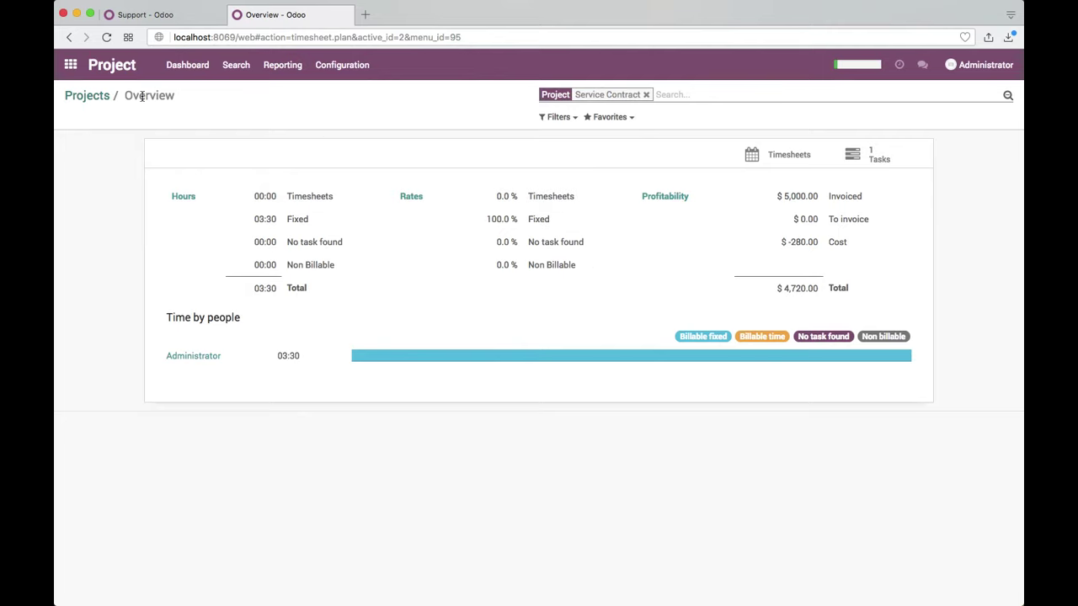